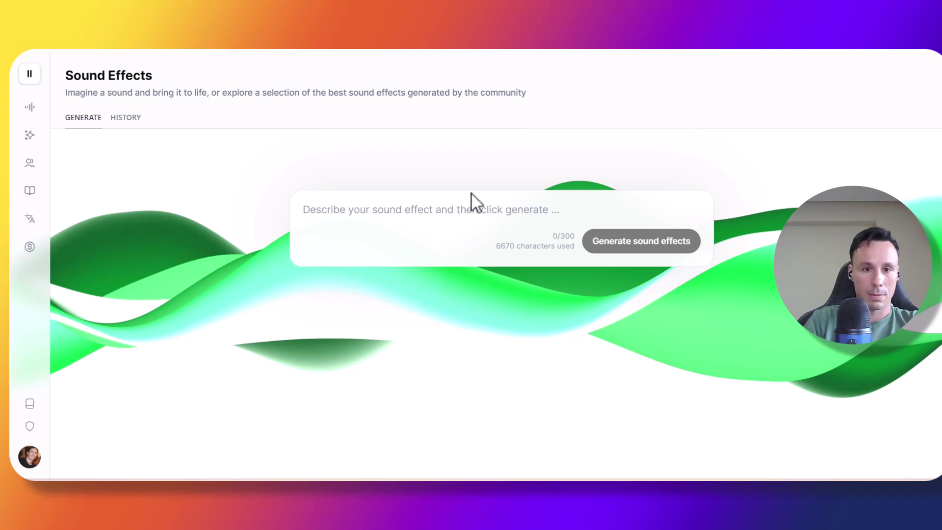
Step: Enter 'Ambulance sirene' as the prompt and generate its five sound clips
left_click(446, 223)
type("Ambulance sirene")
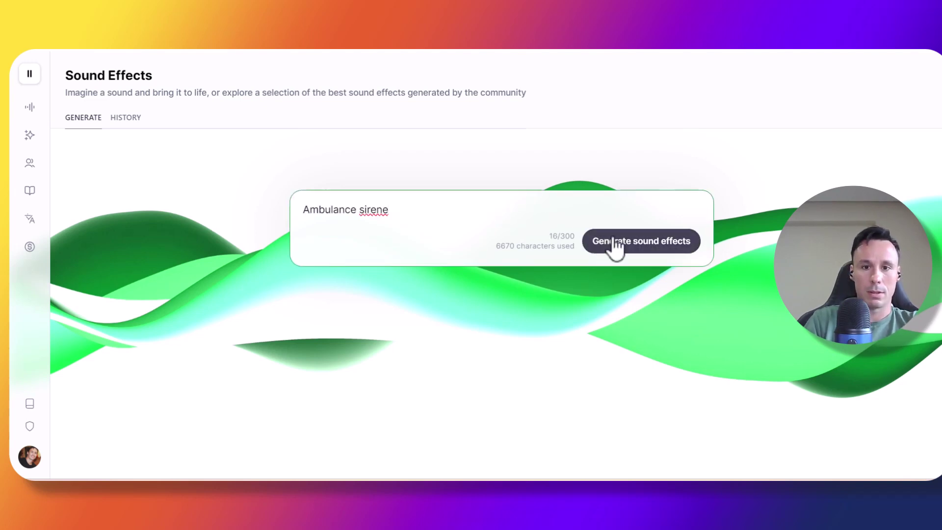
left_click(615, 241)
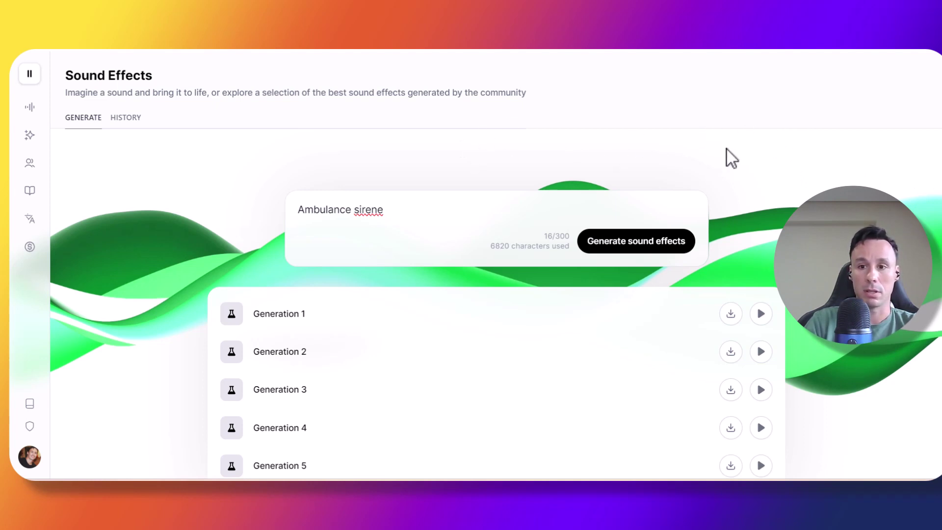
scroll(751, 133, "down", 1)
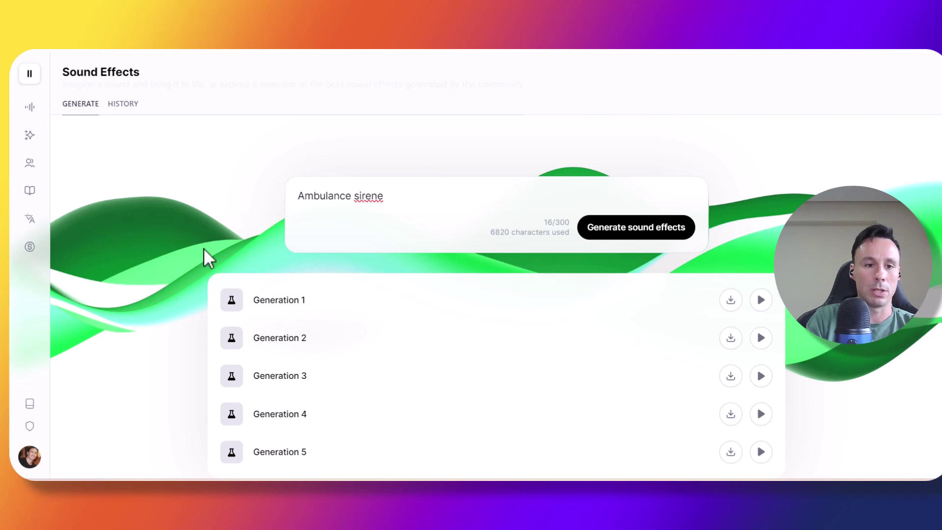
Step: Play ambulance siren Generations 1 through 5 one after another
left_click(762, 301)
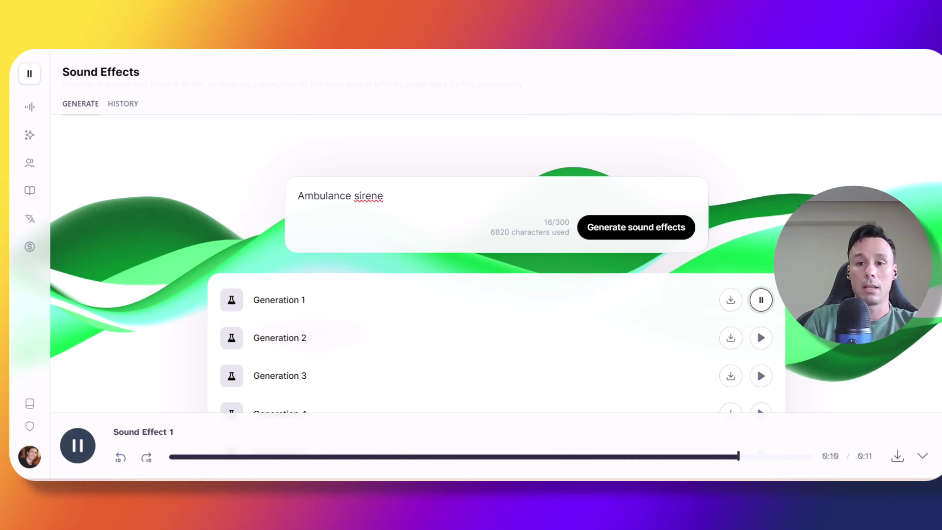
scroll(765, 295, "down", 2)
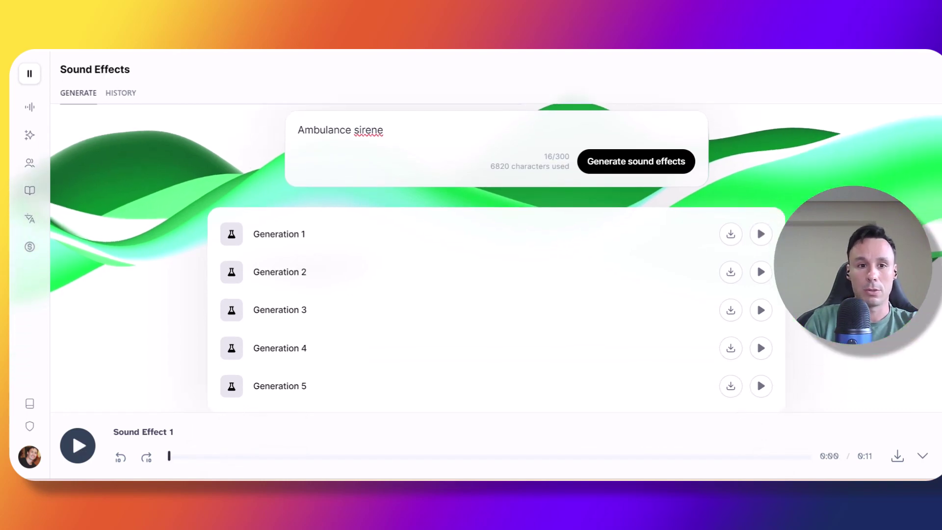
left_click(761, 273)
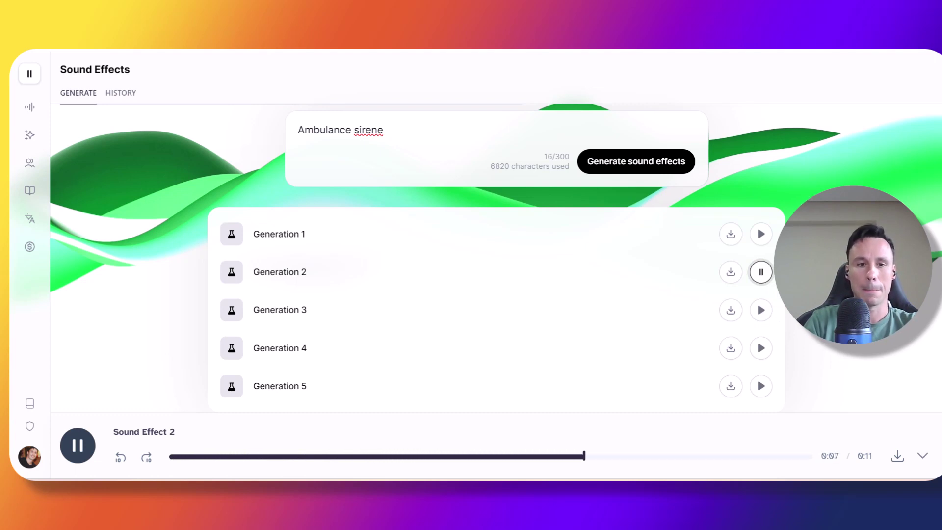
left_click(769, 315)
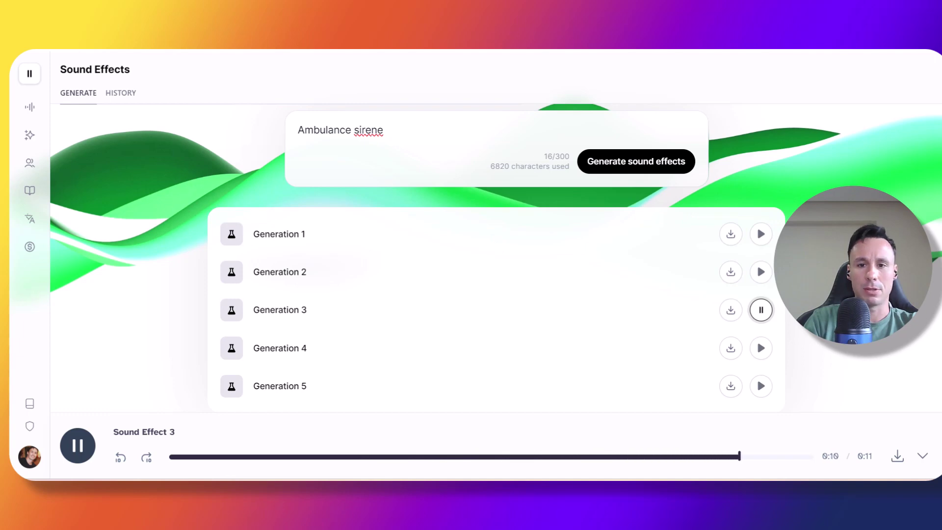
left_click(763, 357)
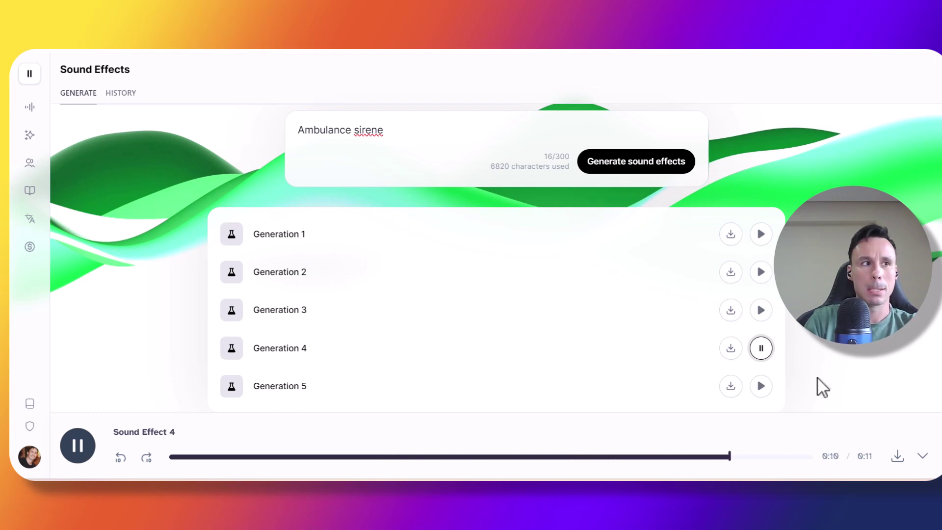
left_click(761, 387)
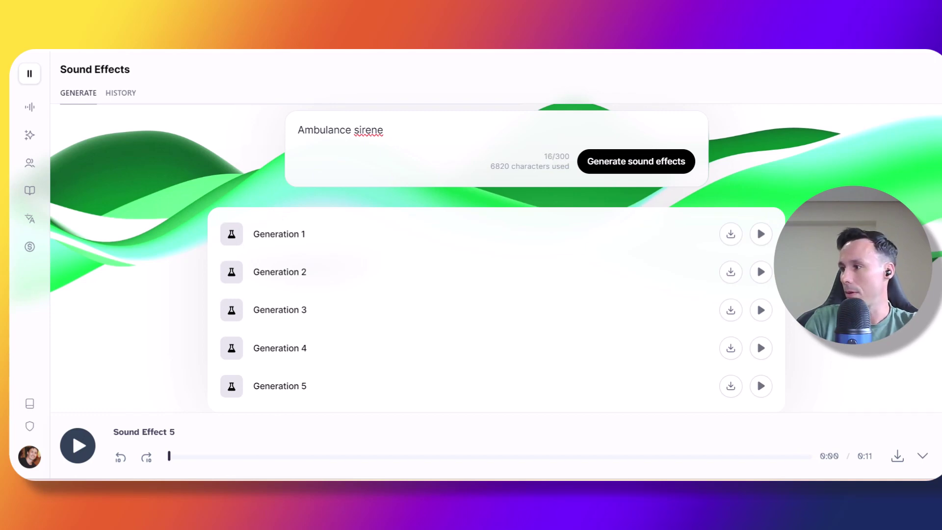
Step: Replace the prompt with 'a person wearing boots walking on a wooden floor' and generate clips
triple_click(295, 128)
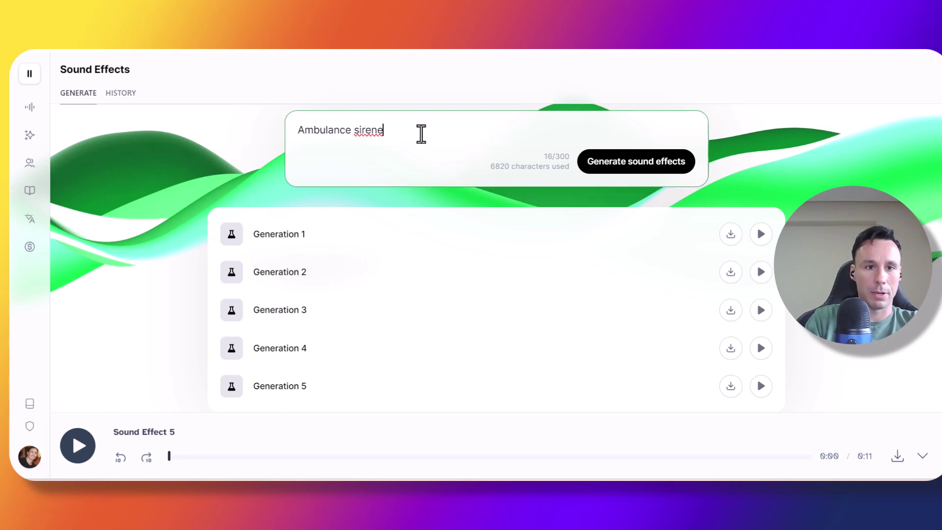
left_click_drag(420, 133, 263, 133)
type("a person wearing boots walking on a wooden floor")
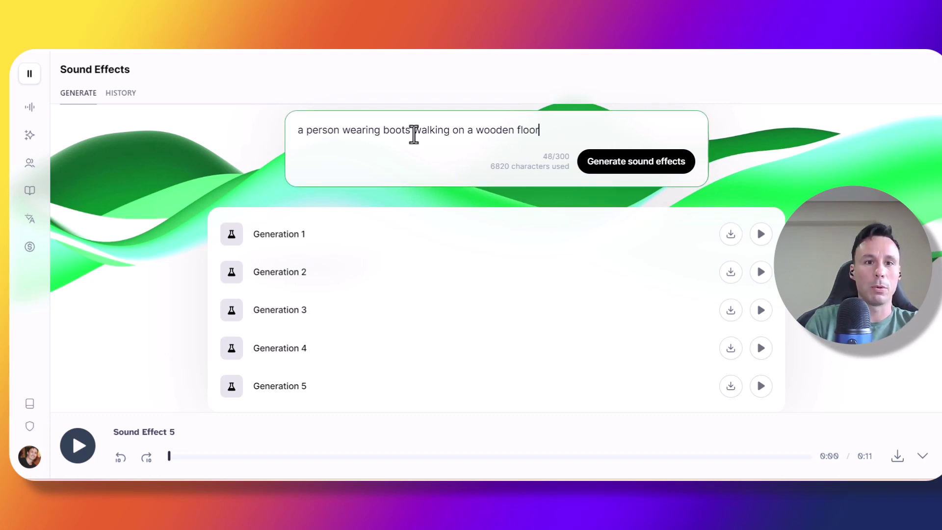
left_click(684, 177)
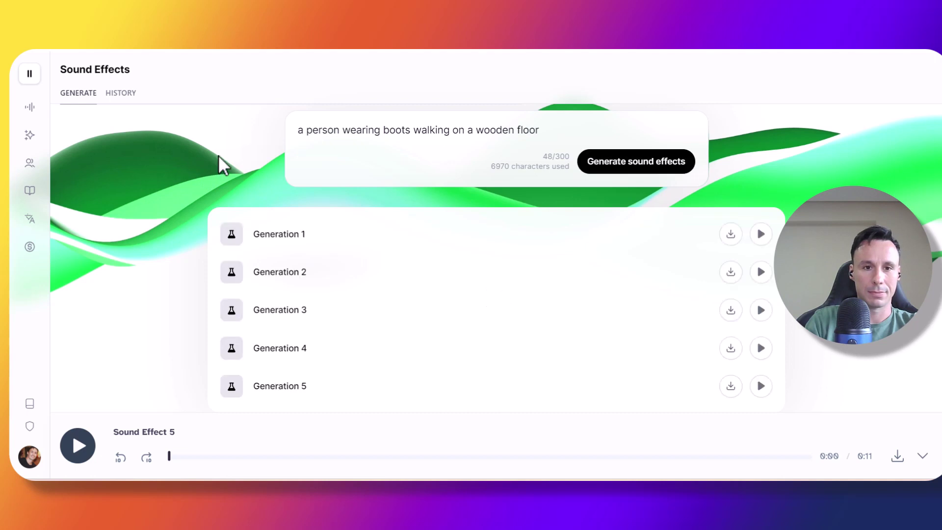
Step: Play the boots-on-wooden-floor Generations 1 through 5 in order
left_click(761, 234)
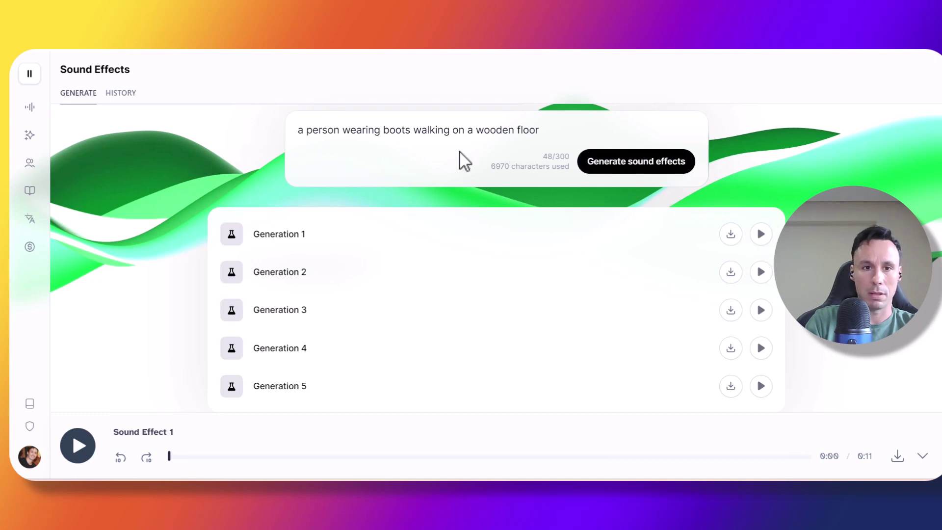
left_click(761, 272)
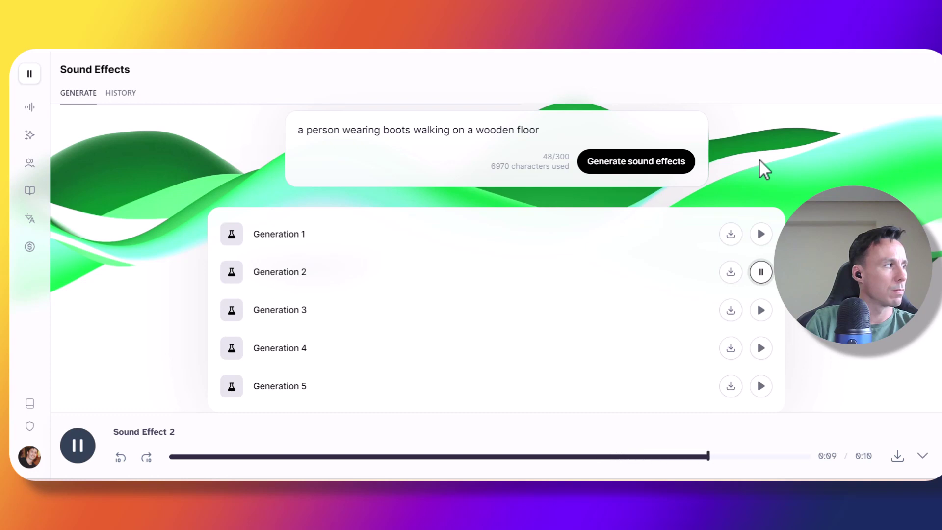
left_click(762, 317)
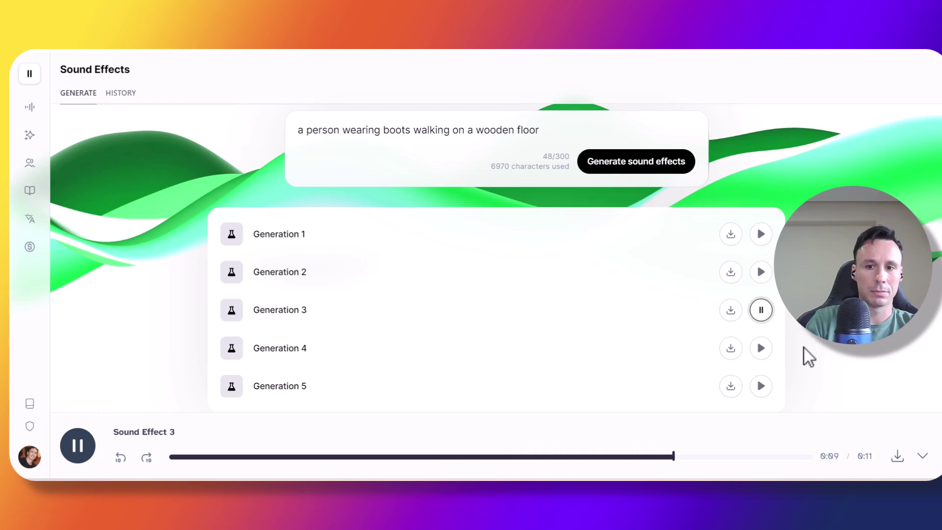
left_click(761, 350)
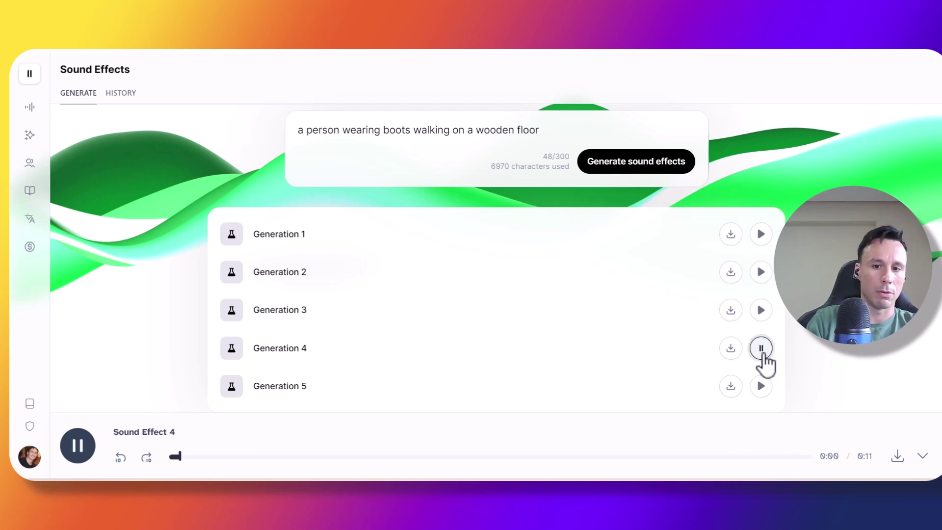
left_click(761, 387)
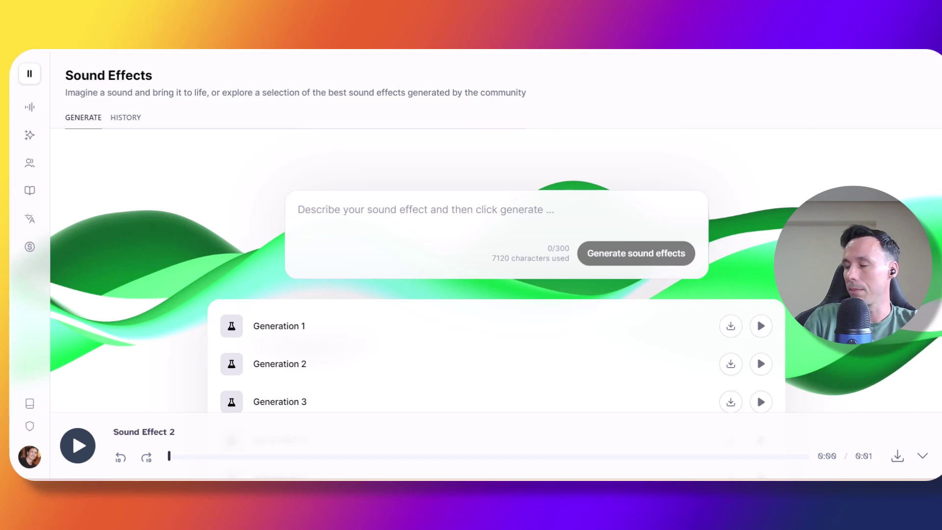
Step: Paste the indoor gym ambience description with weight lifting and crowd chatter, then generate clips
left_click(593, 206)
type("Ambience sounds of an indoor gym. You can hear the sounds of weight lifting, metal gym weights handling, and a light crowd chatting.")
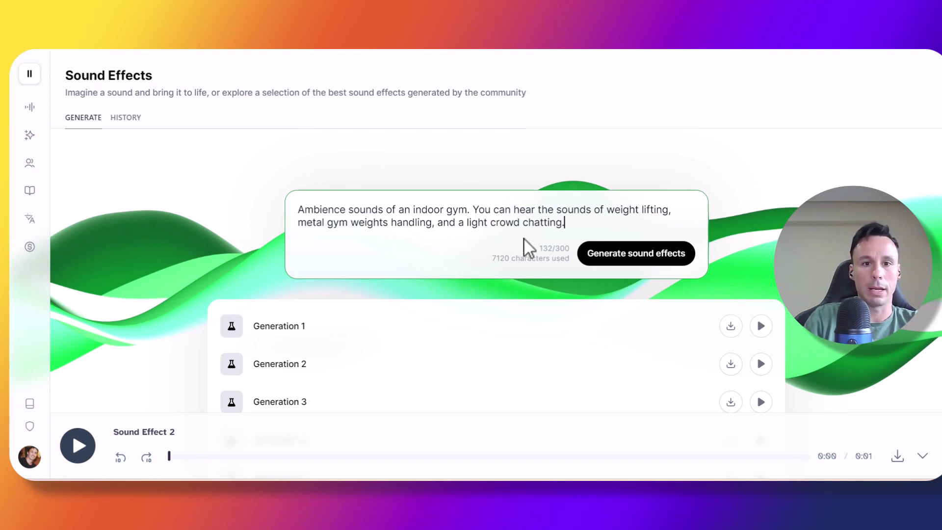
left_click(638, 254)
scroll(694, 149, "down", 2)
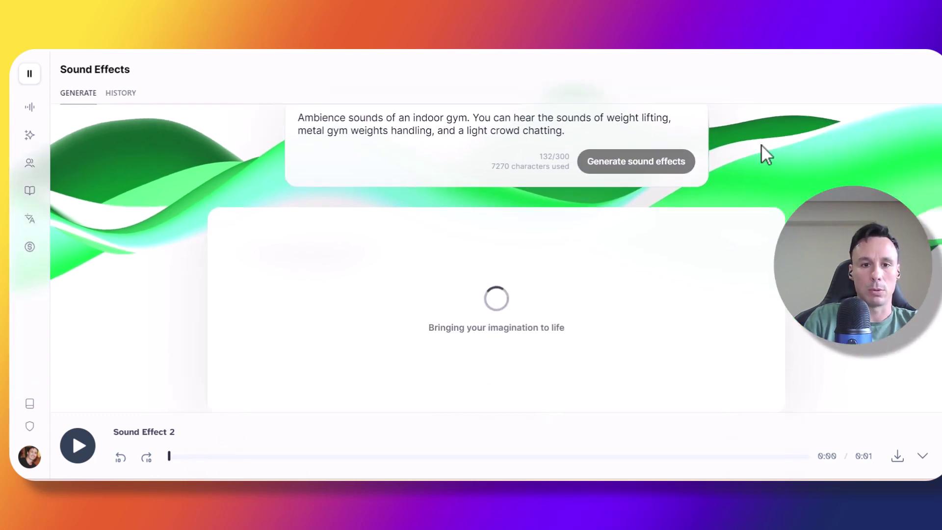
scroll(766, 145, "up", 1)
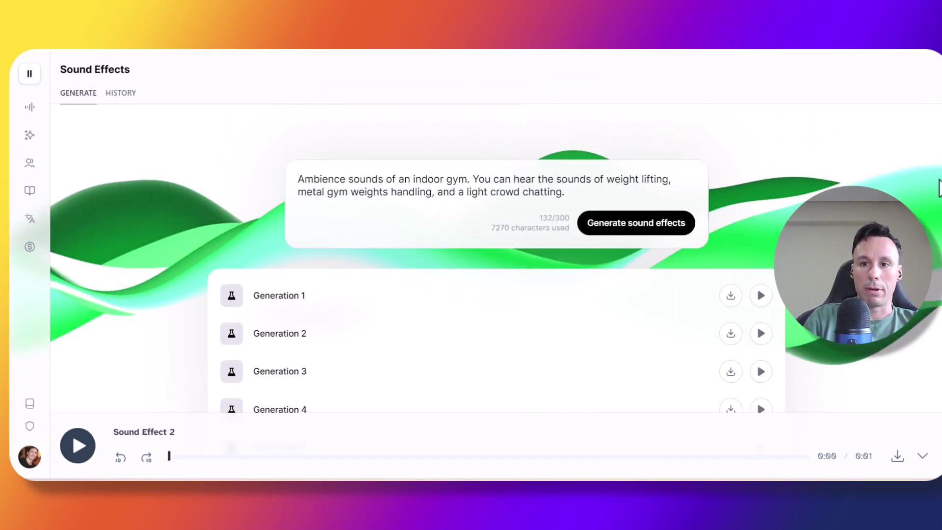
scroll(481, 278, "down", 1)
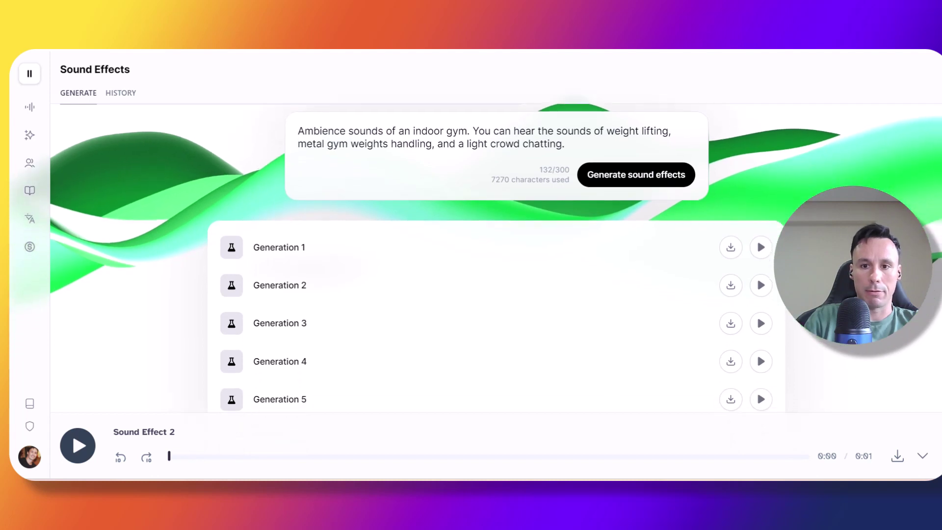
Step: Play the gym ambience Generations 1 through 5 in turn
left_click(761, 249)
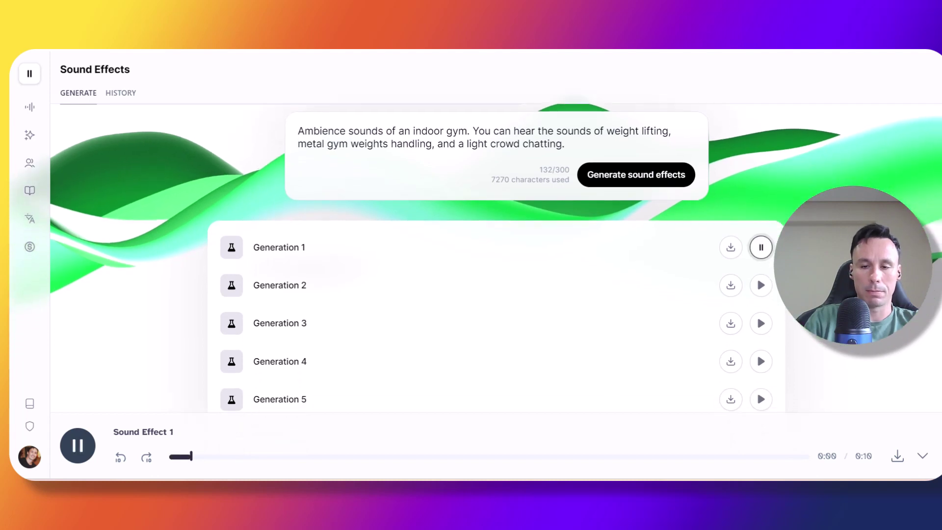
left_click(761, 289)
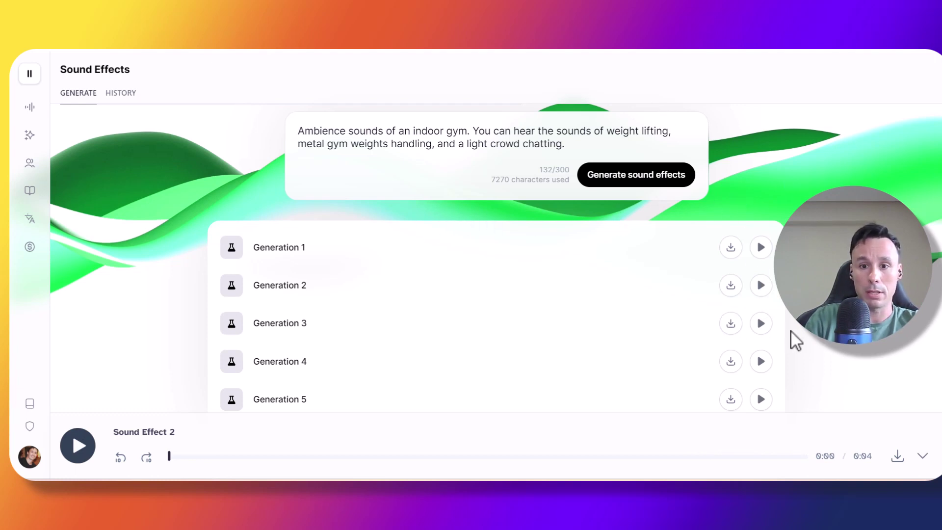
left_click(761, 331)
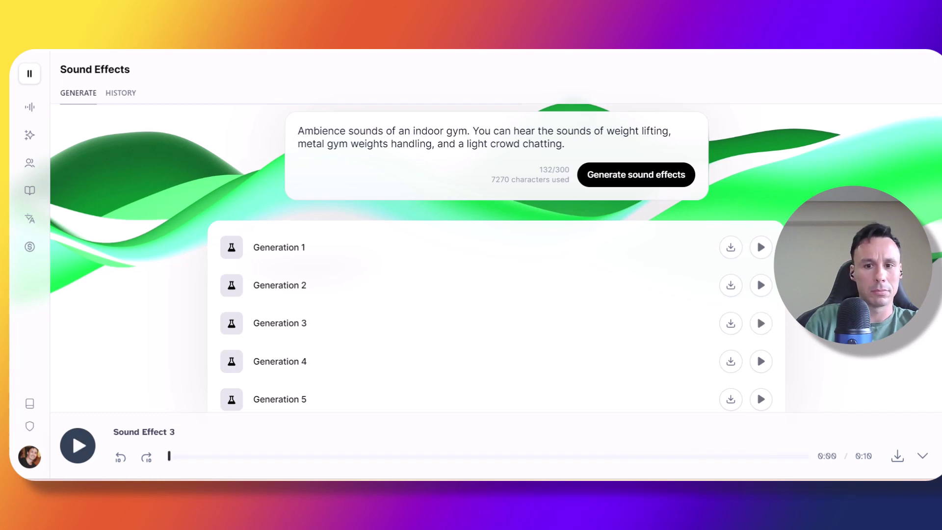
scroll(785, 355, "down", 1)
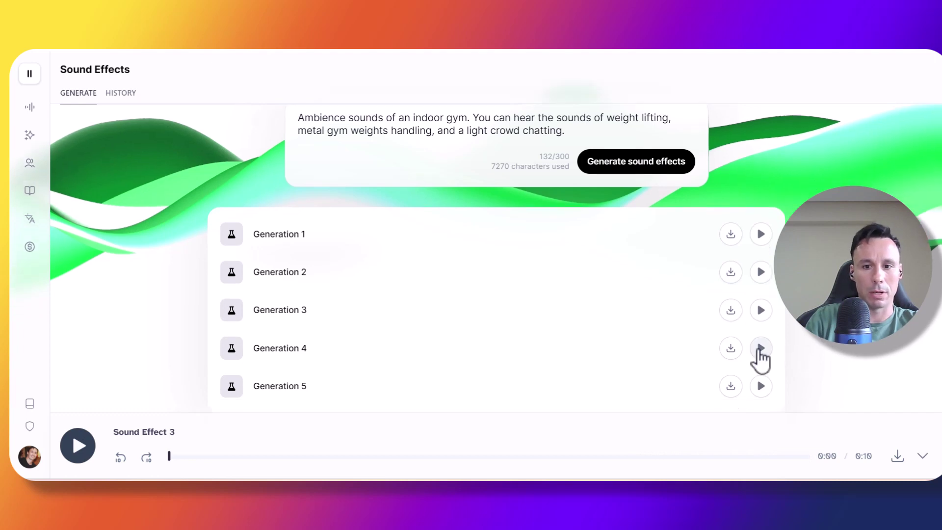
left_click(761, 348)
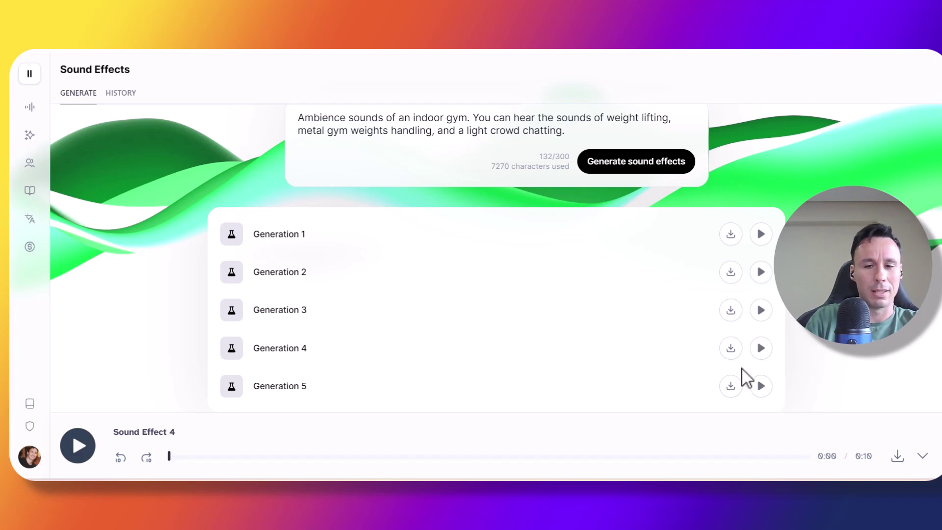
left_click(761, 386)
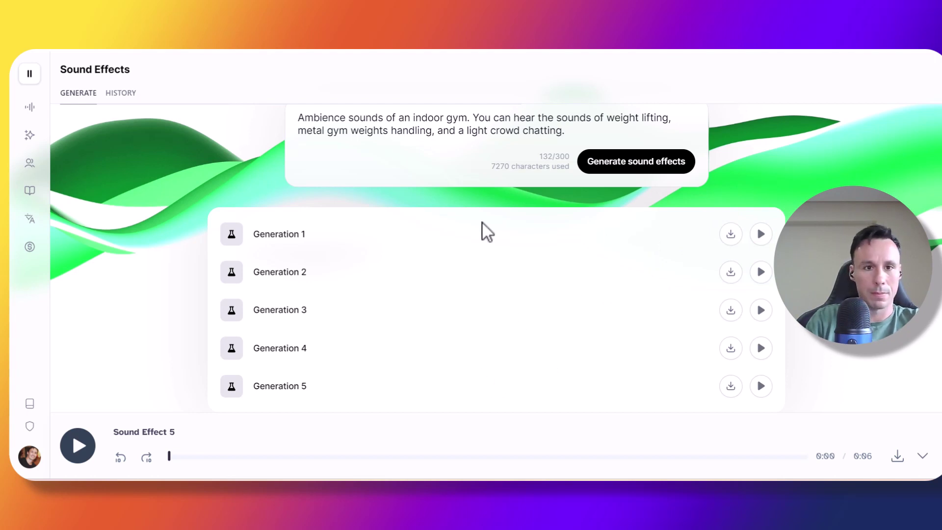
Step: Swap the gym prompt for the cloud forest ambience description and generate five clips
left_click_drag(565, 131, 284, 125)
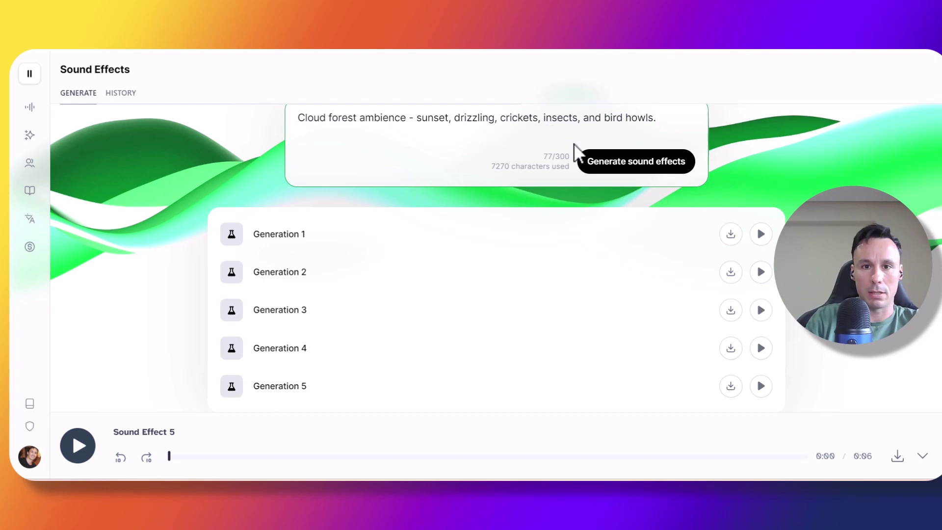
left_click(681, 171)
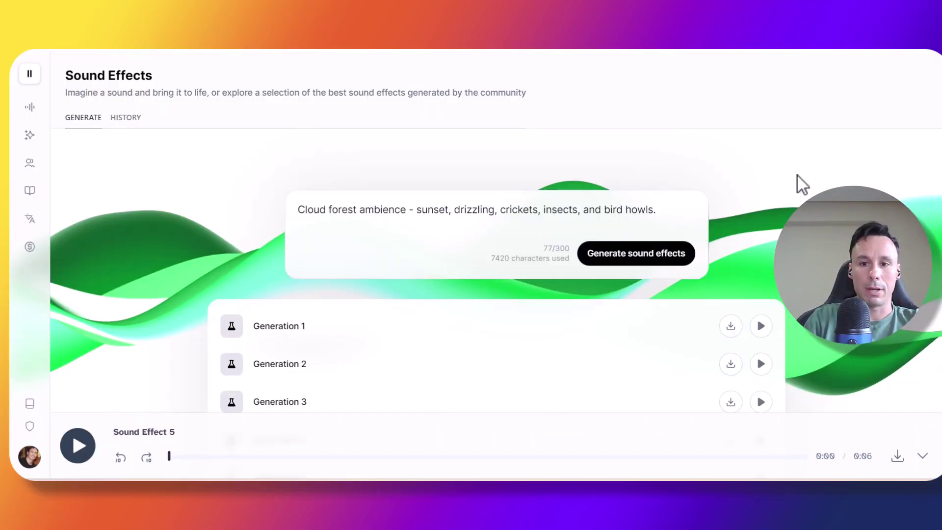
scroll(793, 191, "down", 2)
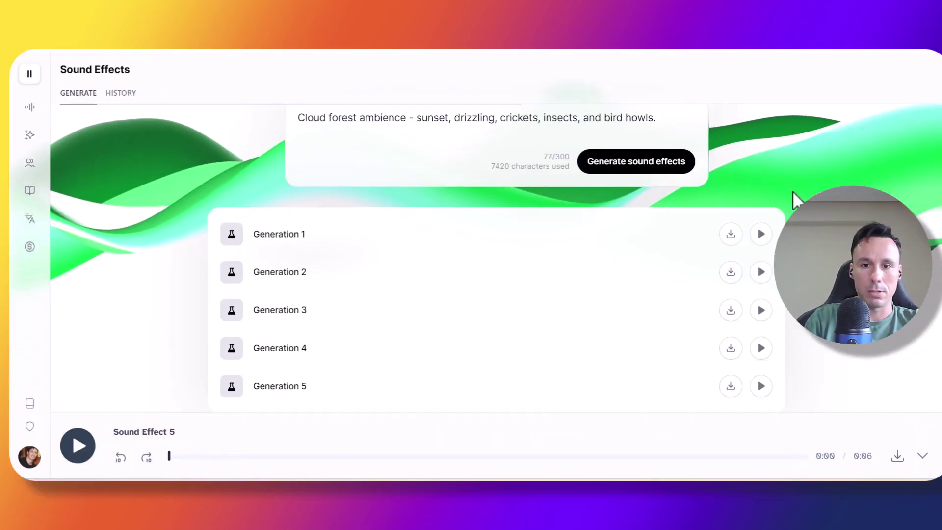
Step: Play cloud forest Generations 1 through 5 one after another
left_click(766, 238)
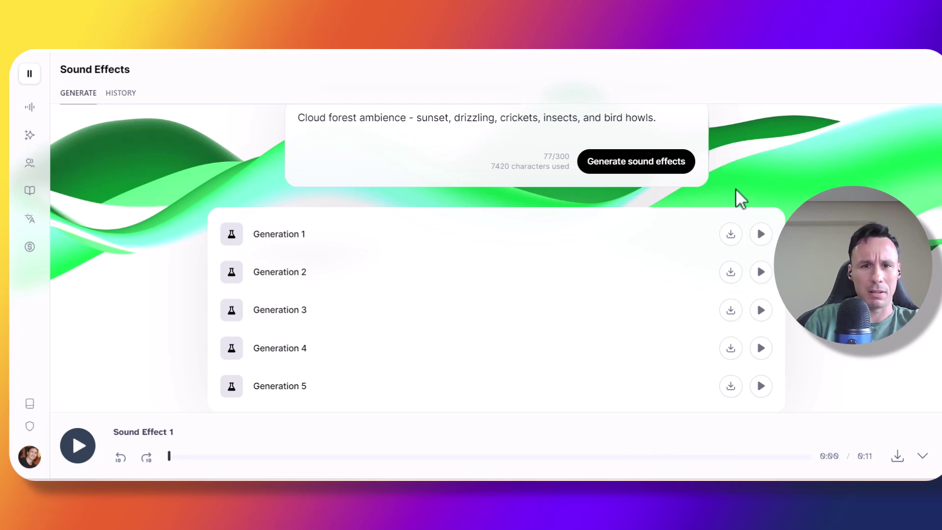
scroll(726, 189, "up", 1)
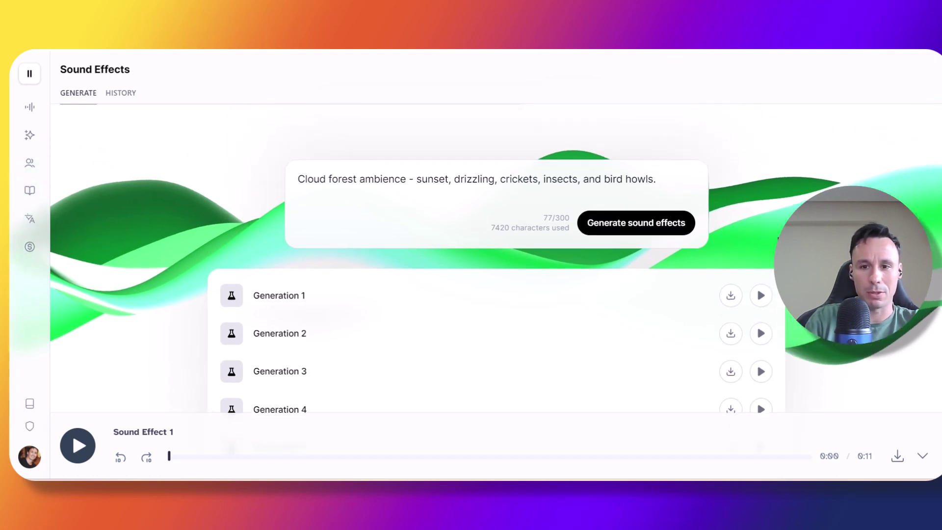
scroll(770, 285, "down", 1)
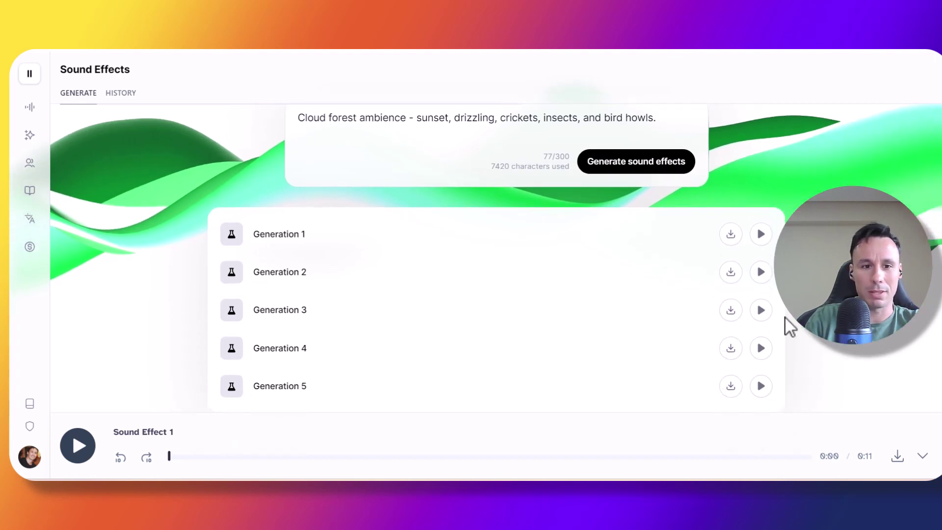
left_click(762, 273)
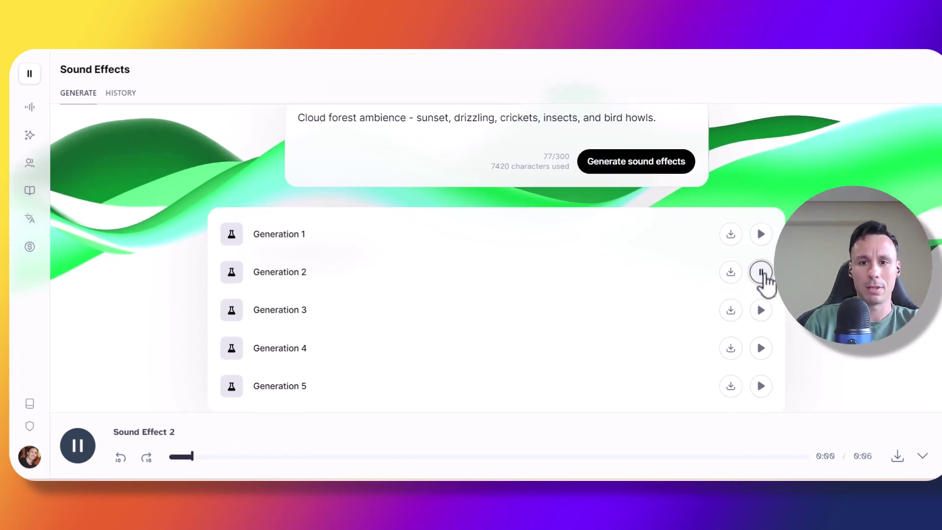
left_click(761, 310)
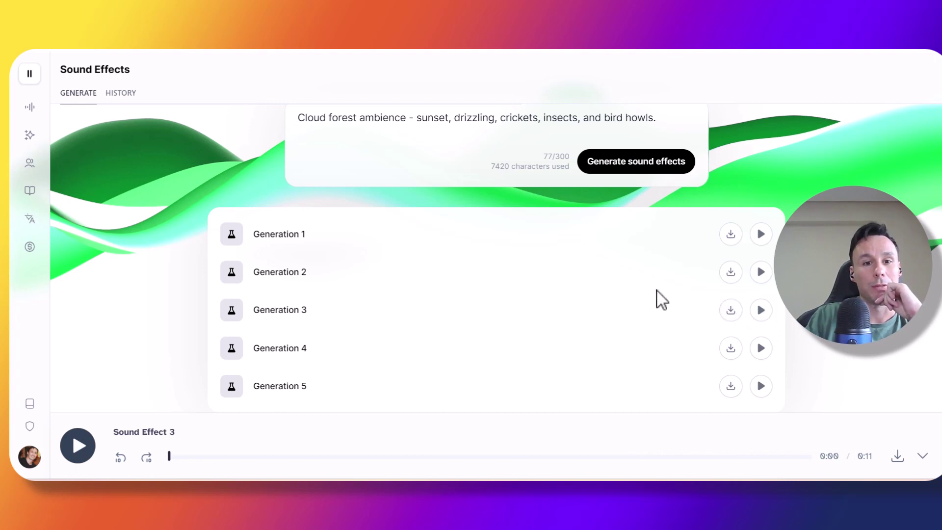
left_click(761, 348)
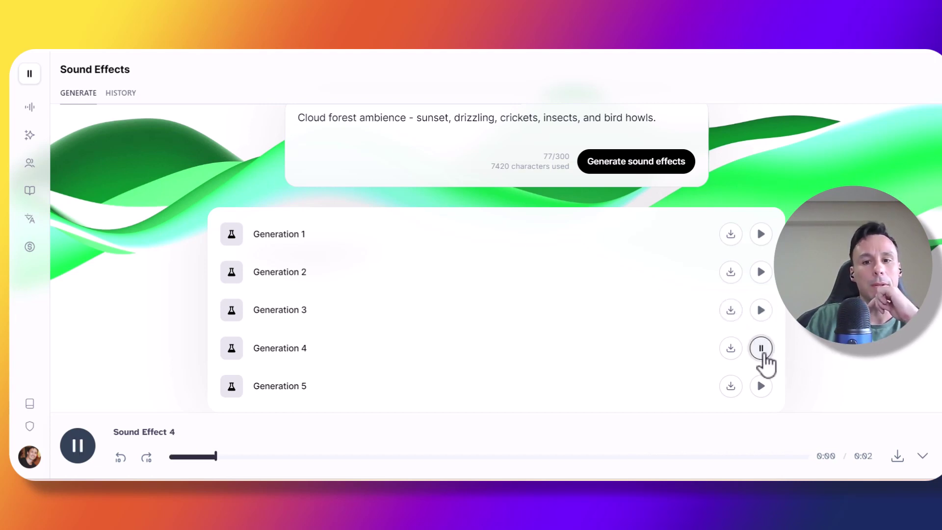
left_click(763, 389)
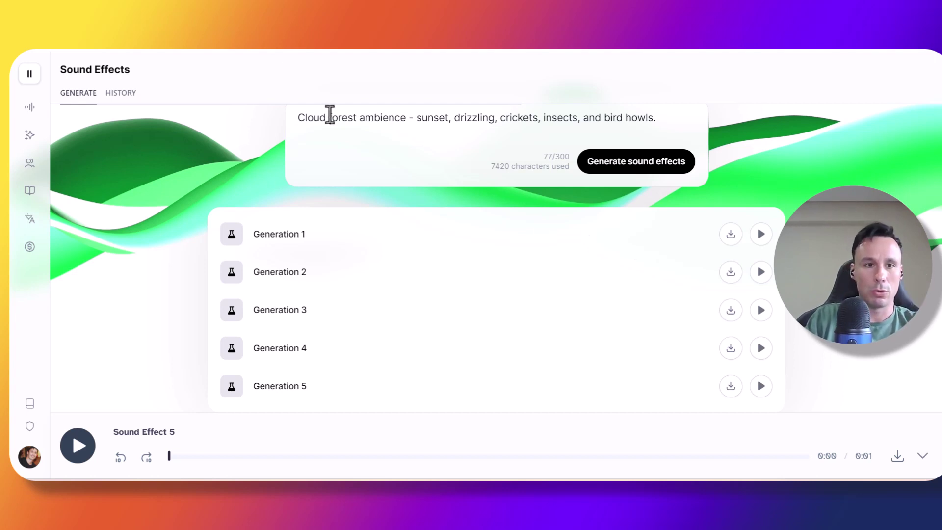
Step: Replace the prompt with 'cinematic tribal war drums epic trailer mix' and generate clips
key("ctrl+a")
type("cinematic tribal war drums epic trailer mix")
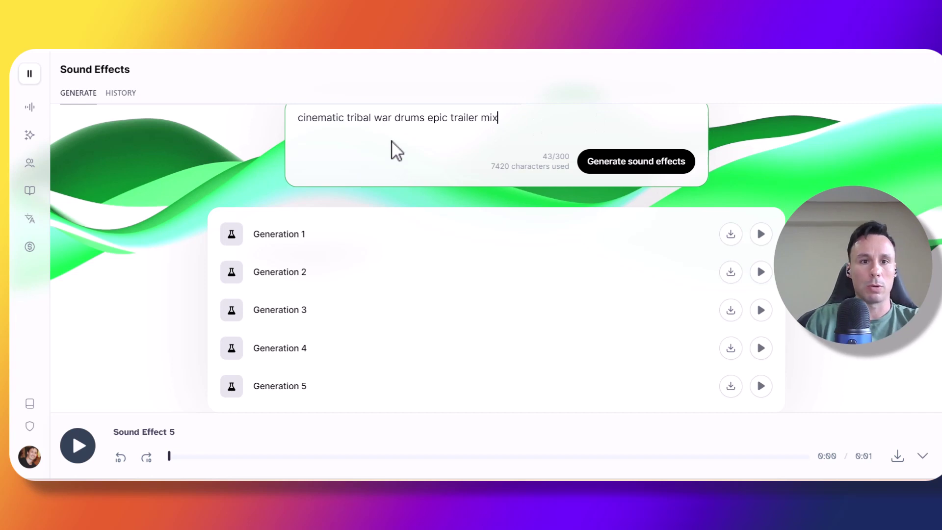
scroll(495, 255, "up", 3)
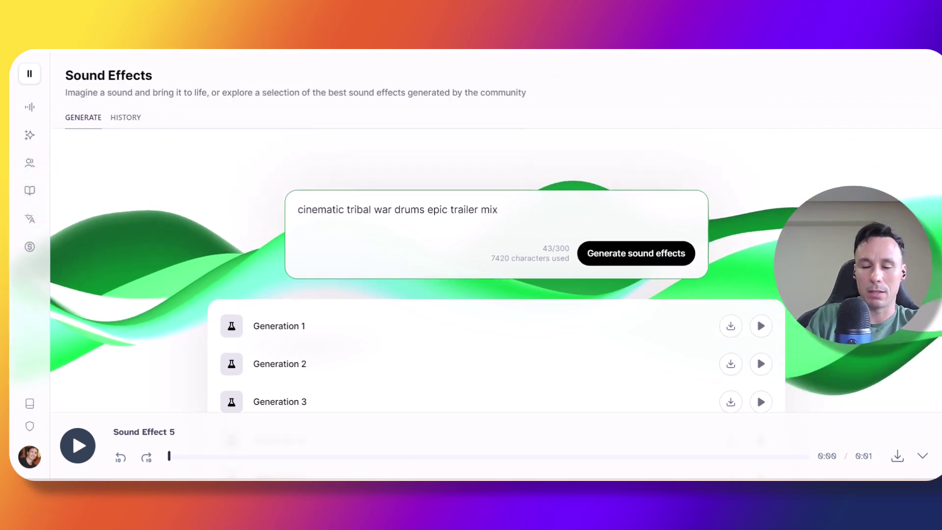
left_click(672, 252)
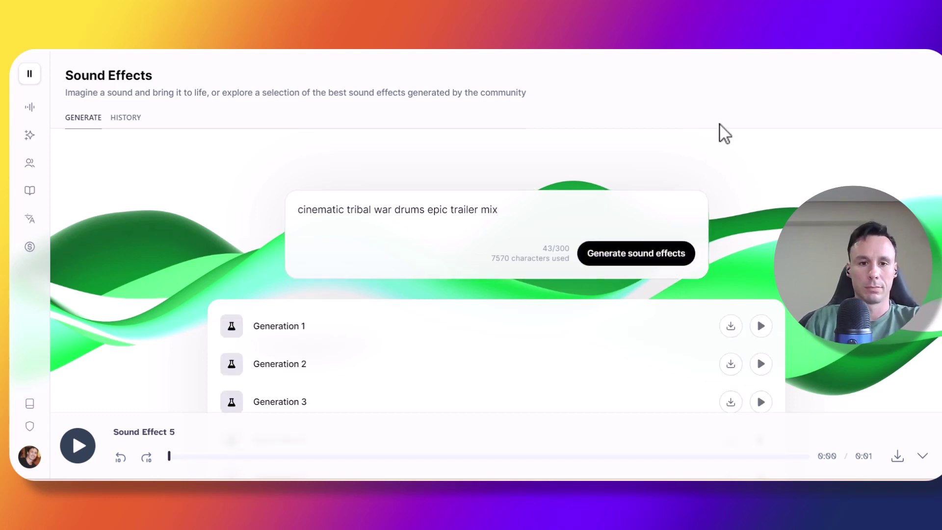
scroll(741, 155, "down", 2)
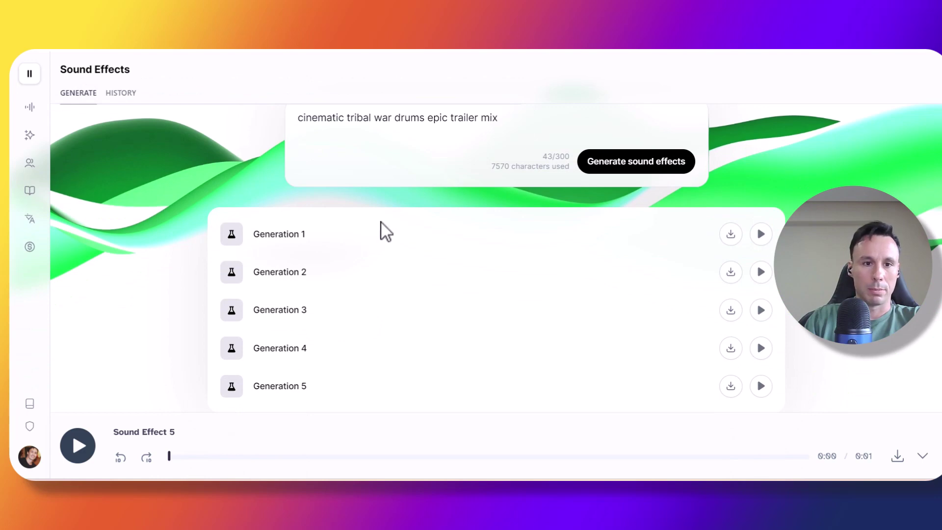
Step: Play tribal war drums Generations 1 through 5 in order
left_click(761, 234)
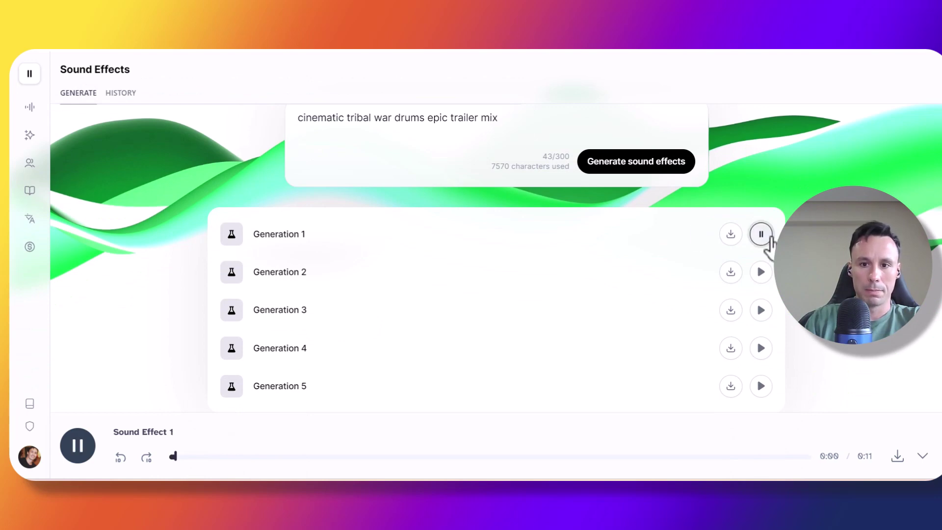
left_click(761, 273)
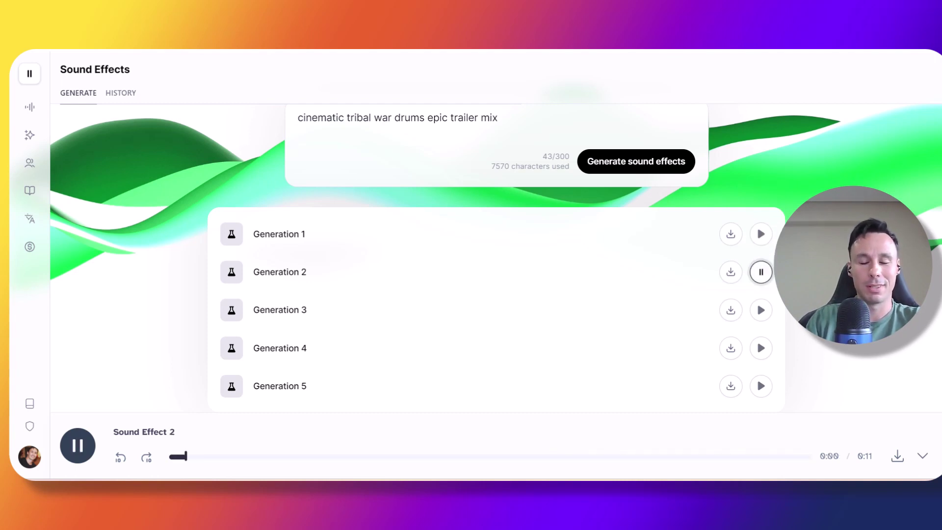
left_click(761, 310)
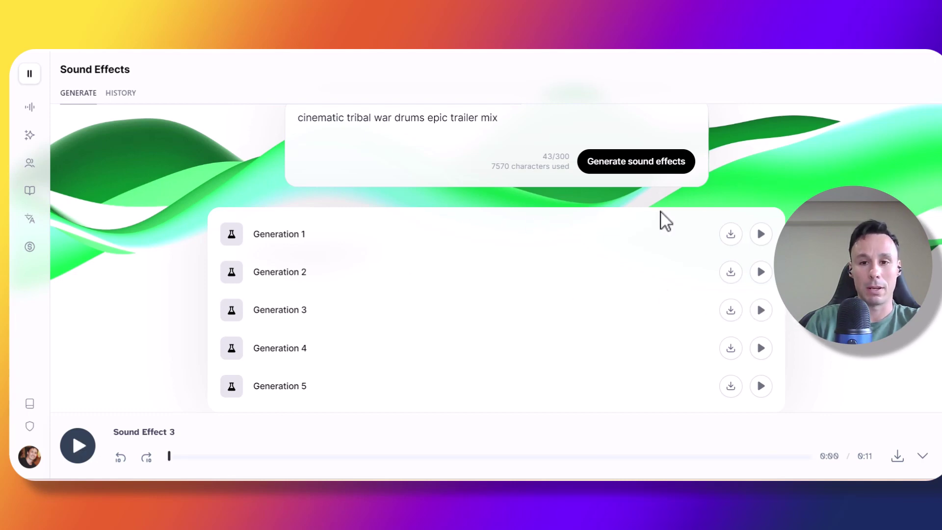
left_click(763, 358)
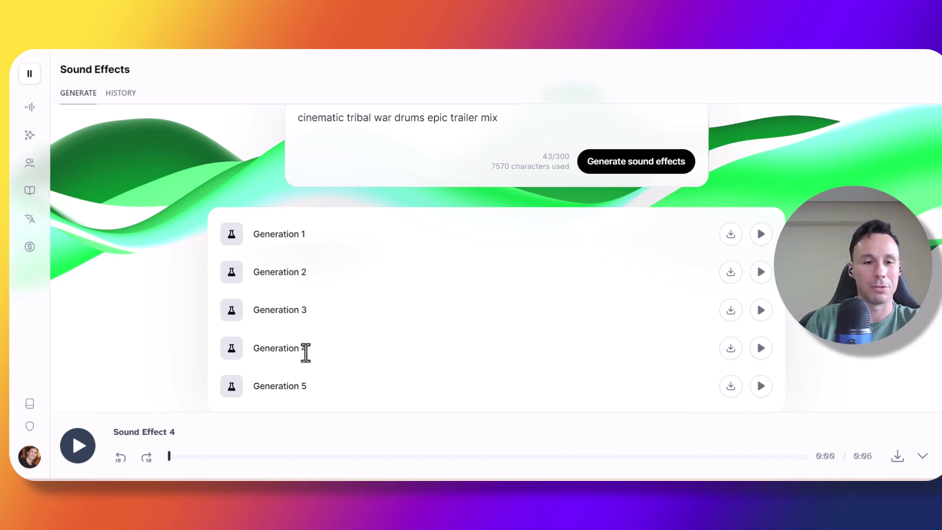
left_click(761, 386)
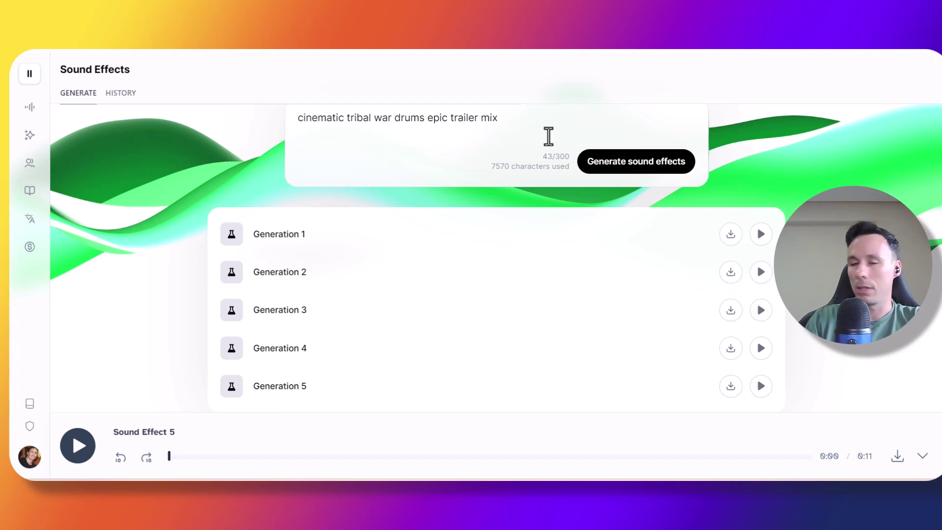
Step: Replace the war drums prompt with 'Stadium guitar rock' and generate new sound effects
left_click(505, 120)
key("ctrl+a")
type("Stadium guitar rock")
left_click(616, 162)
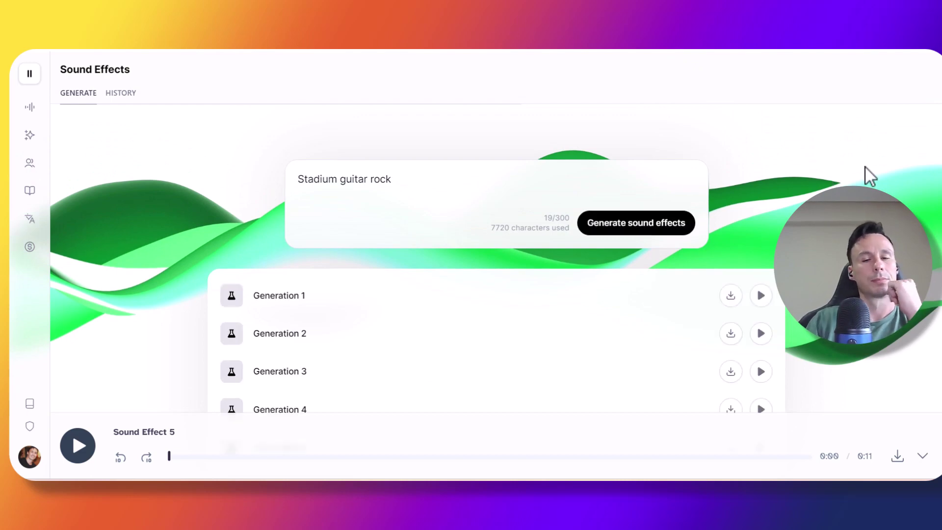
Step: Play all five Stadium guitar rock clips, Generation 1 through Generation 5
scroll(617, 275, "down", 1)
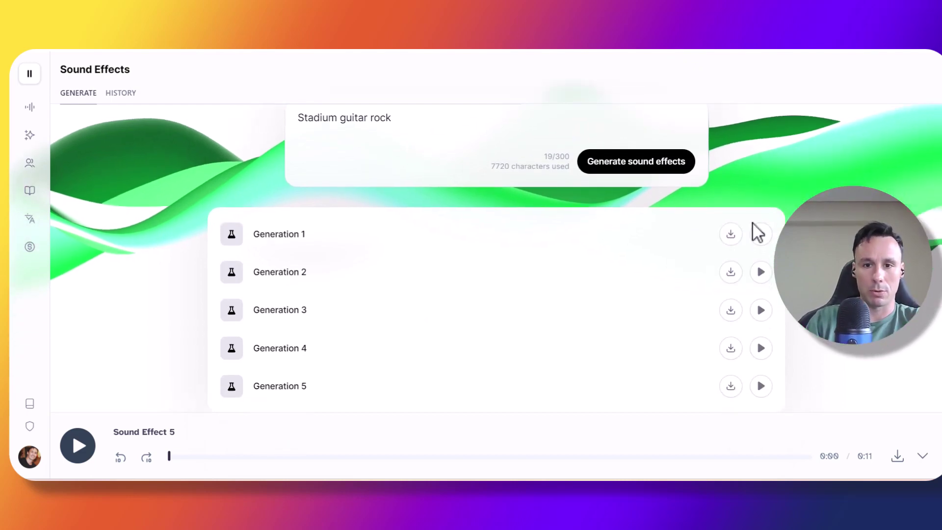
left_click(765, 237)
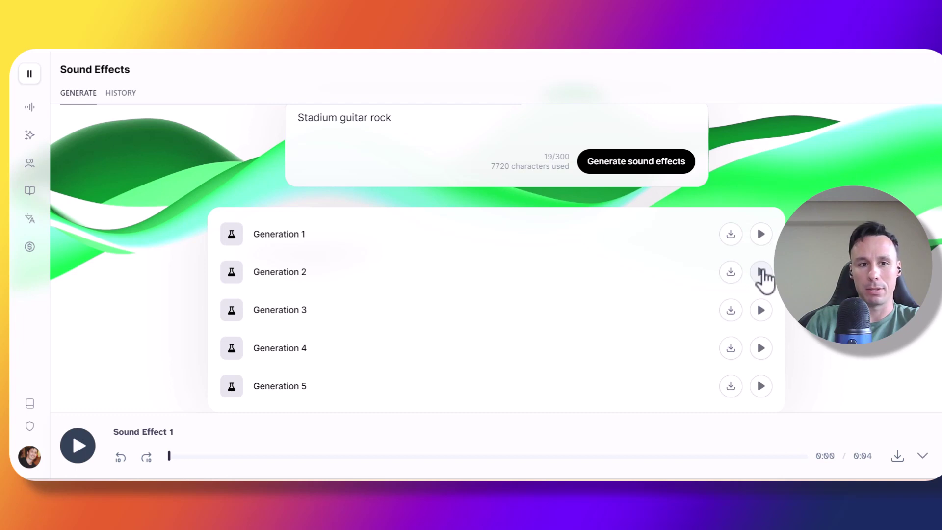
left_click(761, 273)
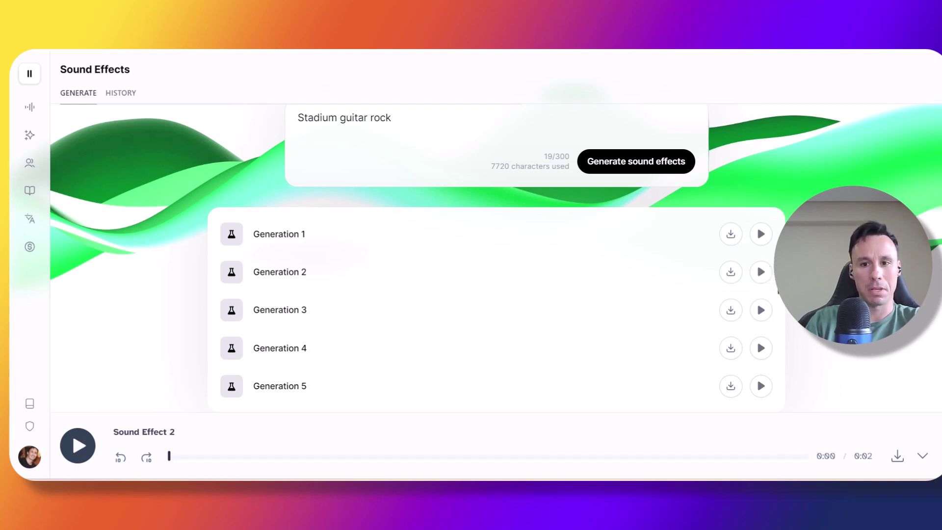
scroll(496, 256, "up", 2)
scroll(721, 284, "down", 2)
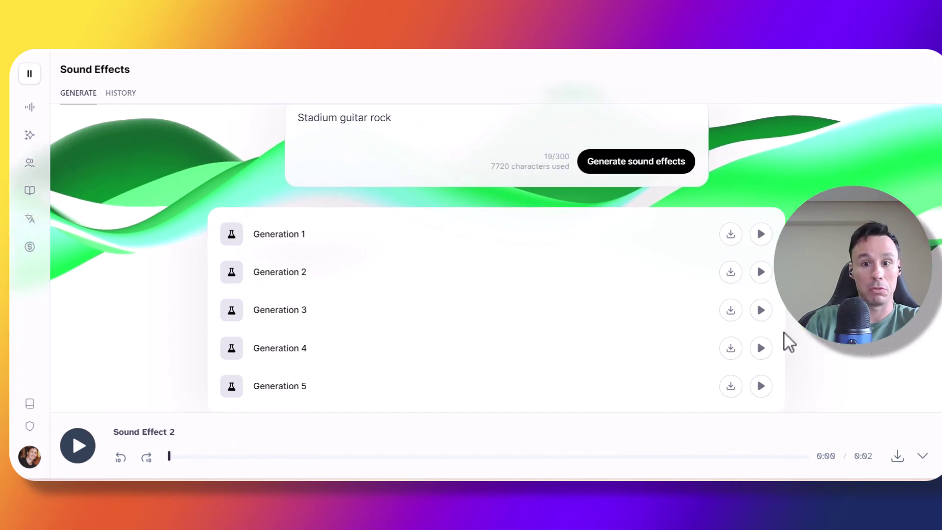
left_click(757, 314)
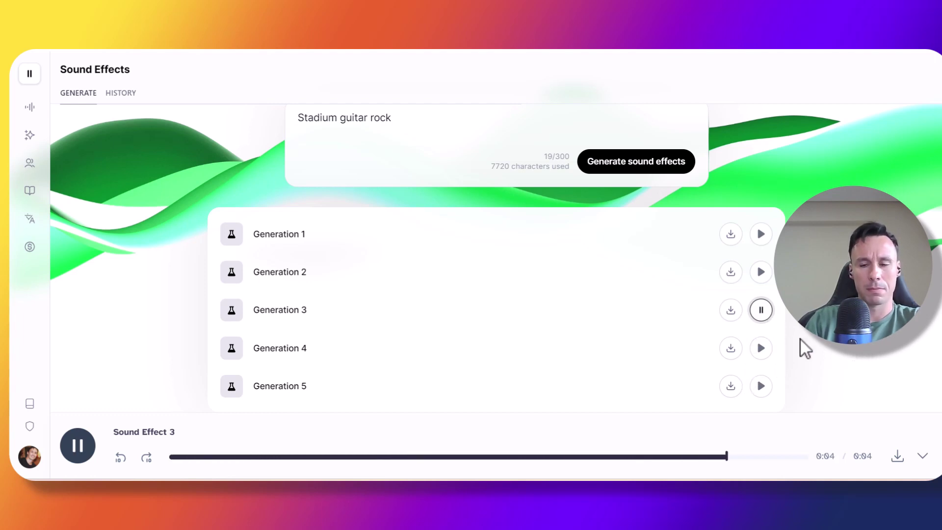
left_click(761, 348)
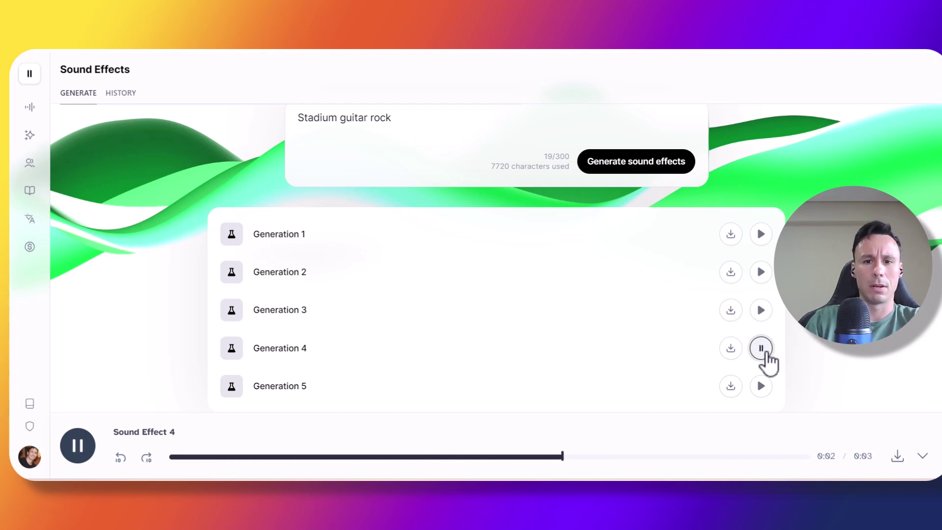
left_click(761, 387)
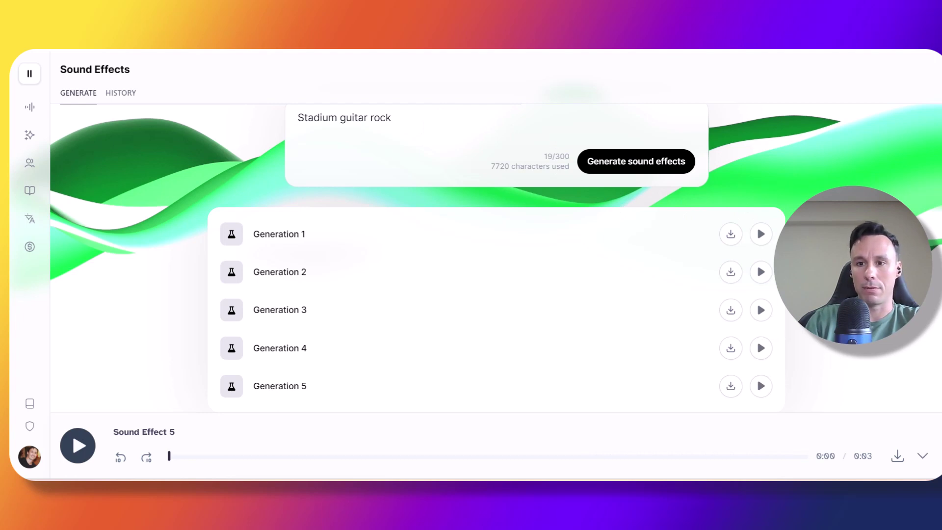
scroll(495, 255, "up", 1)
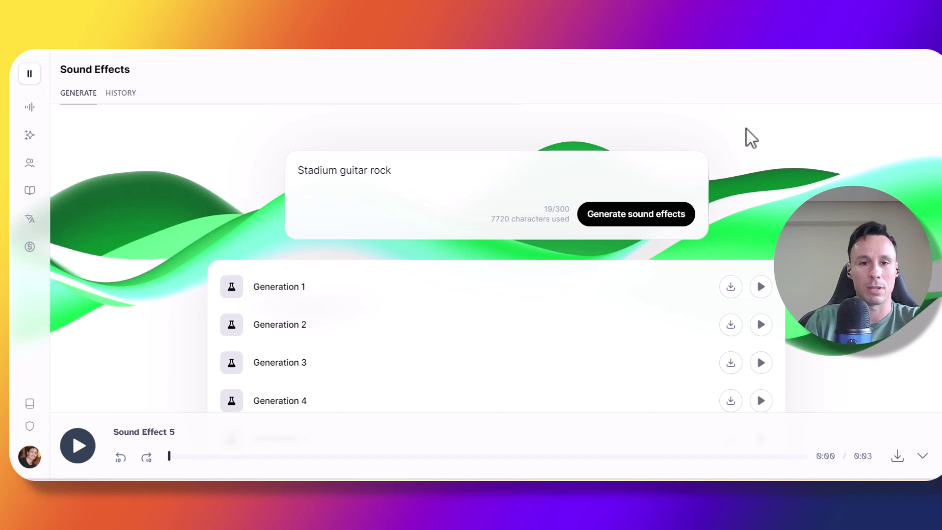
Step: Replace the prompt with the pasted drunk Santa Claus laughing 'ho ho ho' prompt and generate clips
left_click(425, 175)
left_click_drag(426, 176, 288, 178)
type("a drunk Santa Claus laughing with his classic ho ho ho laugh")
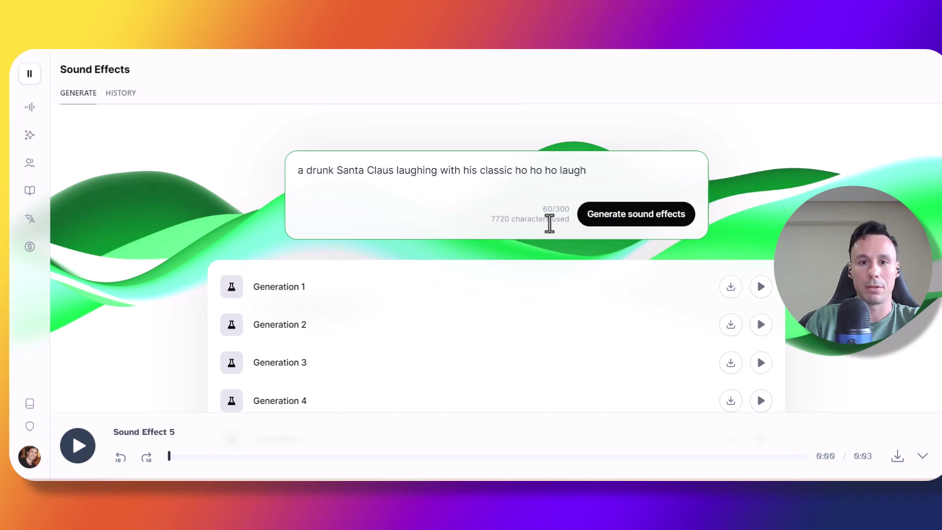
left_click(676, 225)
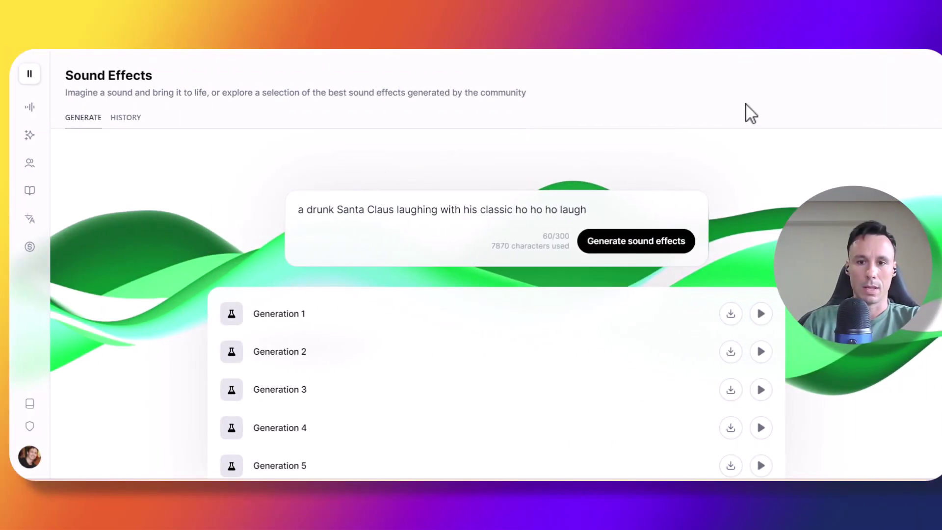
Step: Play Santa Claus Generations 1, 2, 3 and 4 in turn
scroll(785, 128, "down", 1)
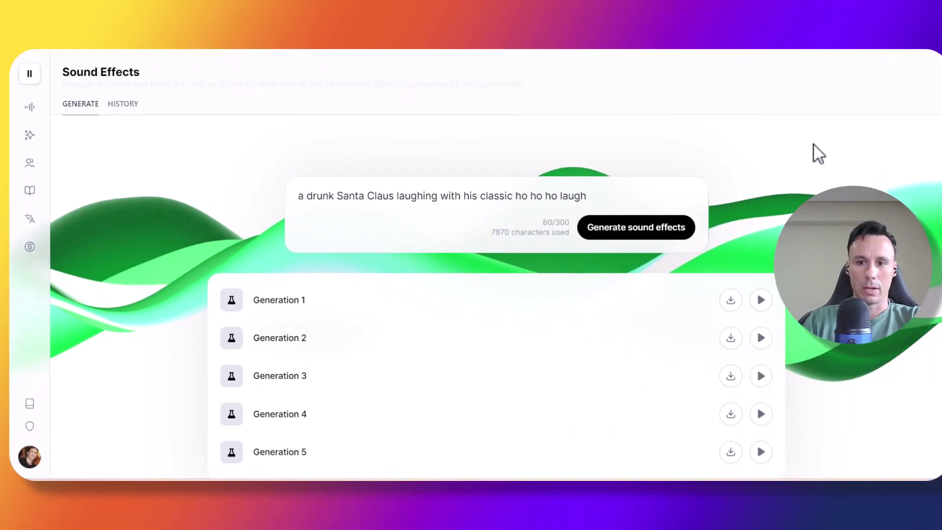
left_click(762, 301)
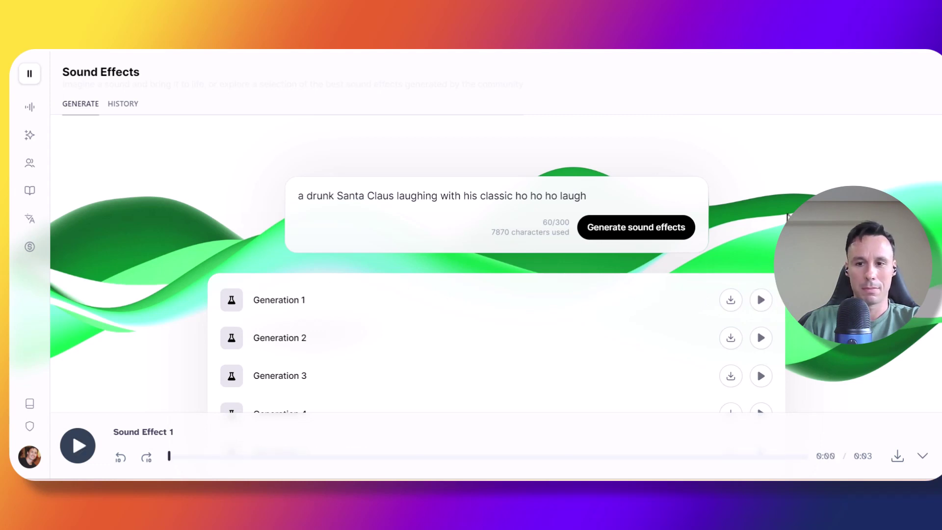
scroll(787, 216, "down", 2)
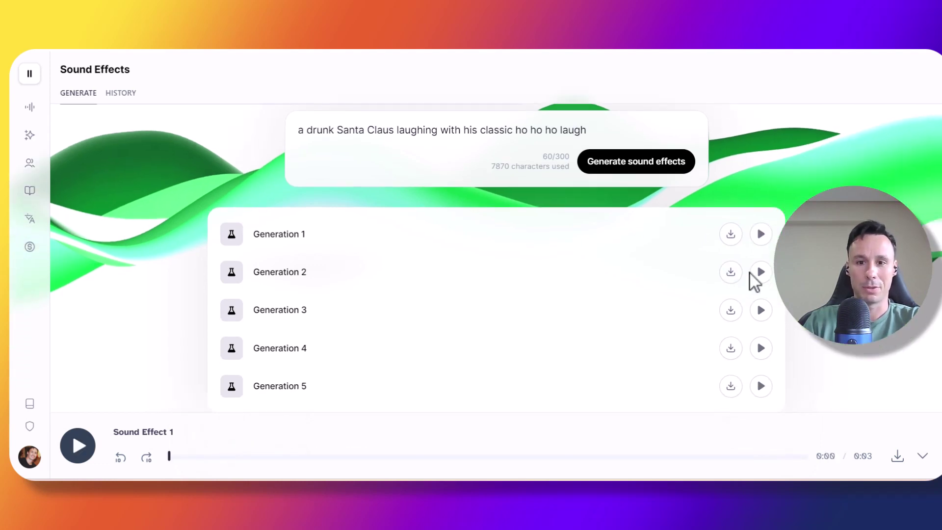
left_click(761, 273)
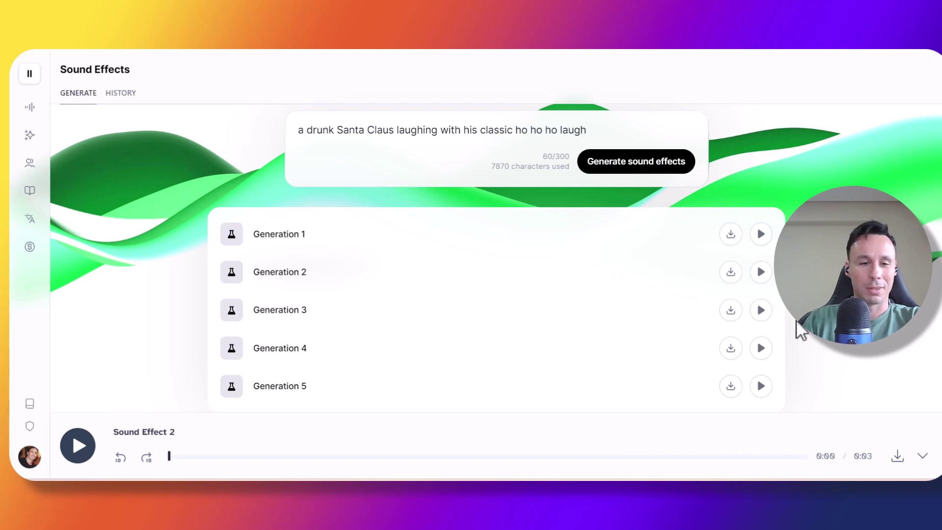
left_click(761, 310)
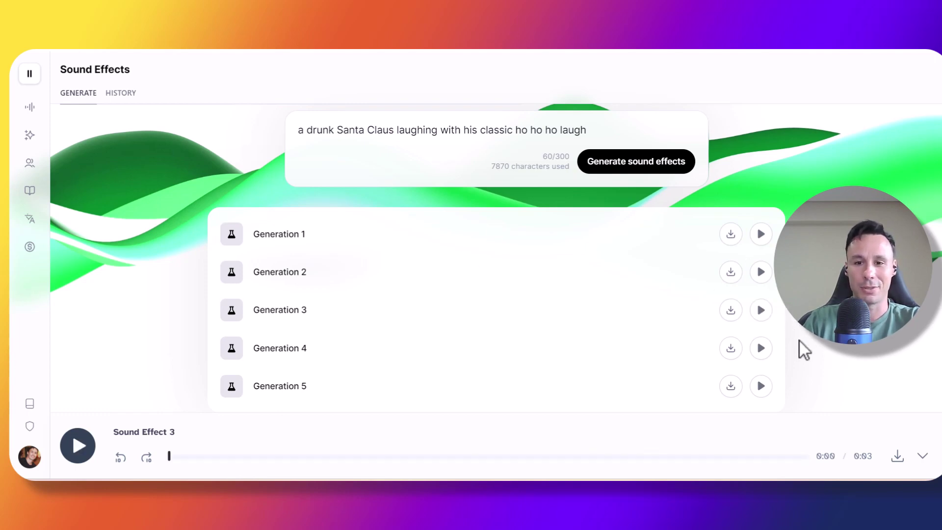
left_click(761, 349)
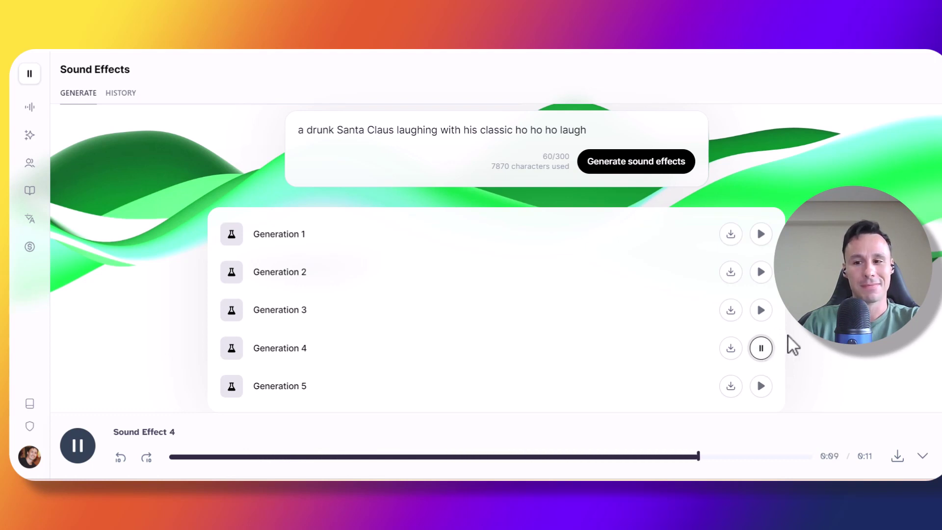
Step: Play Santa Claus Generation 5, then replay the 0:03 Generation 1 clip
left_click(761, 388)
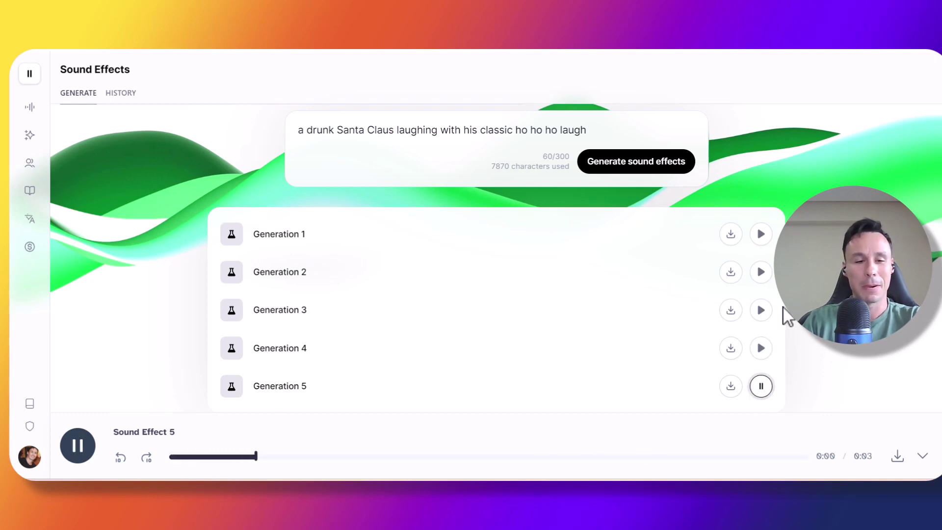
left_click(761, 235)
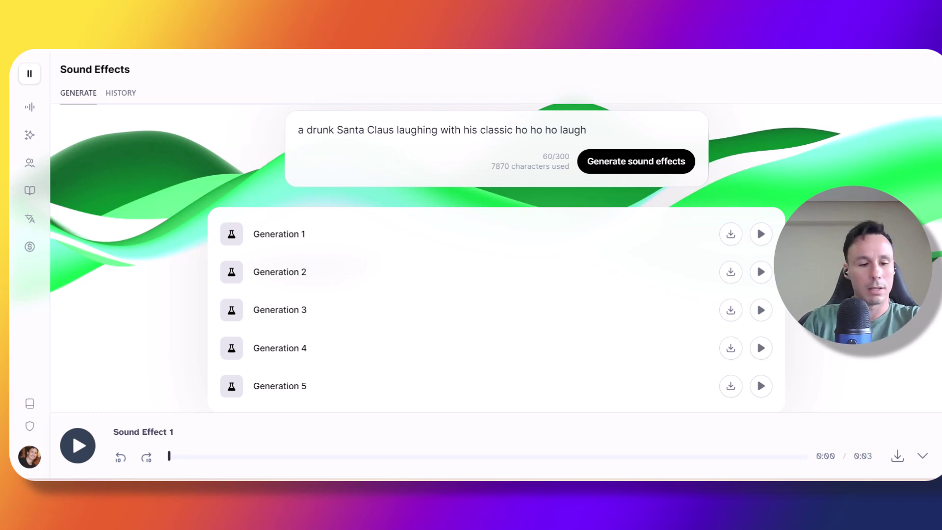
Step: Paste the laughing-to-crying man prompt, generate five clips, and play Generations 1 and 2
left_click_drag(643, 147, 8, 139)
type("a bipolar man switching from laughing to crying back and forth")
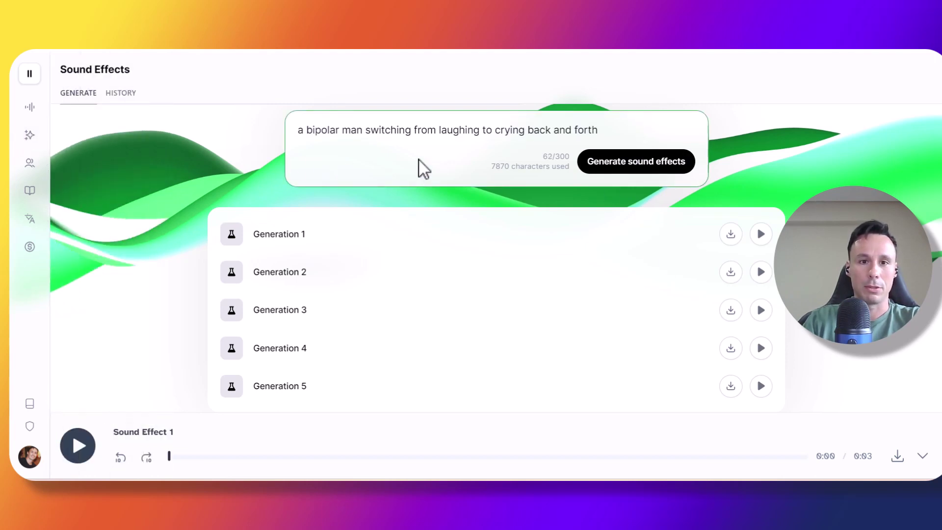
left_click(643, 166)
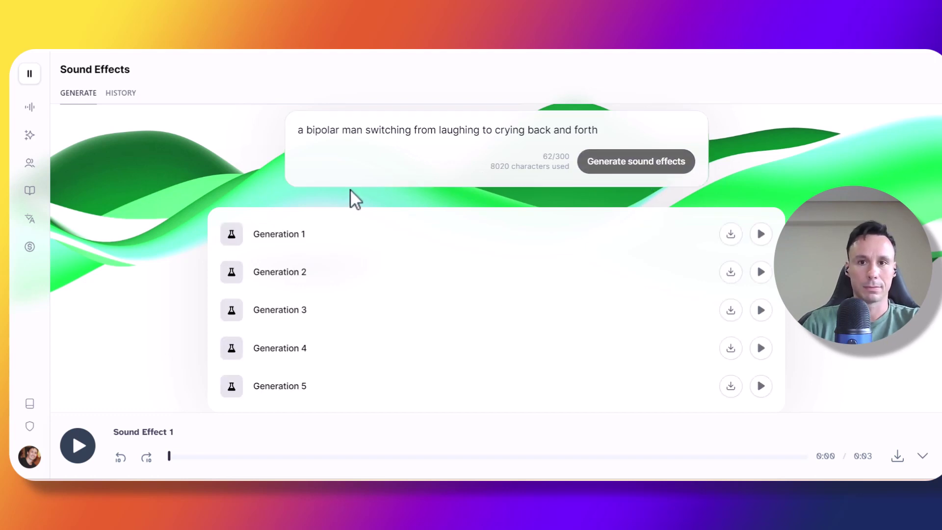
left_click(762, 236)
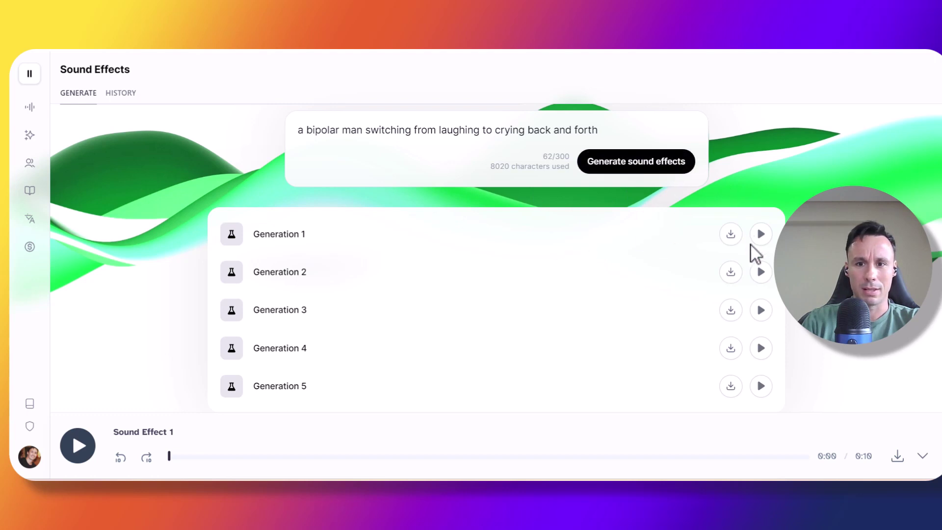
left_click(761, 272)
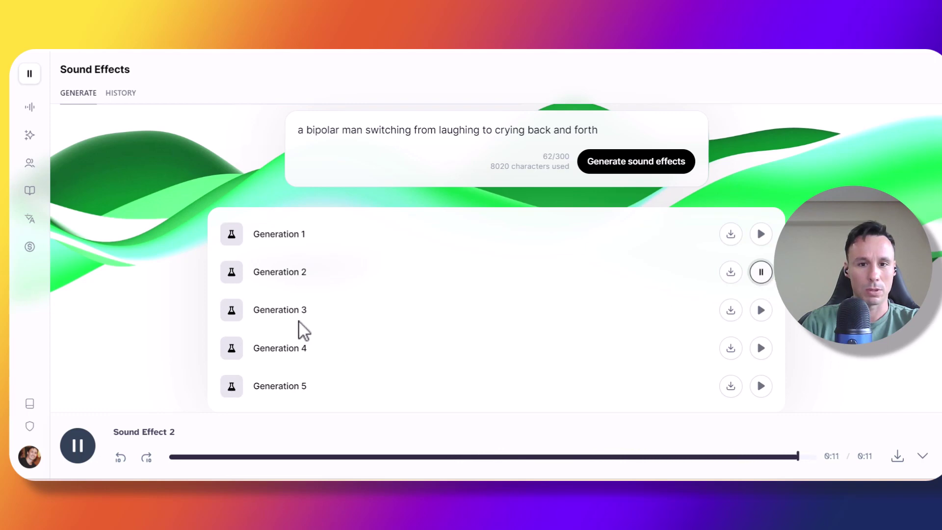
Step: Play laughing-to-crying Generations 3, 4 and 5 one after another
left_click(761, 311)
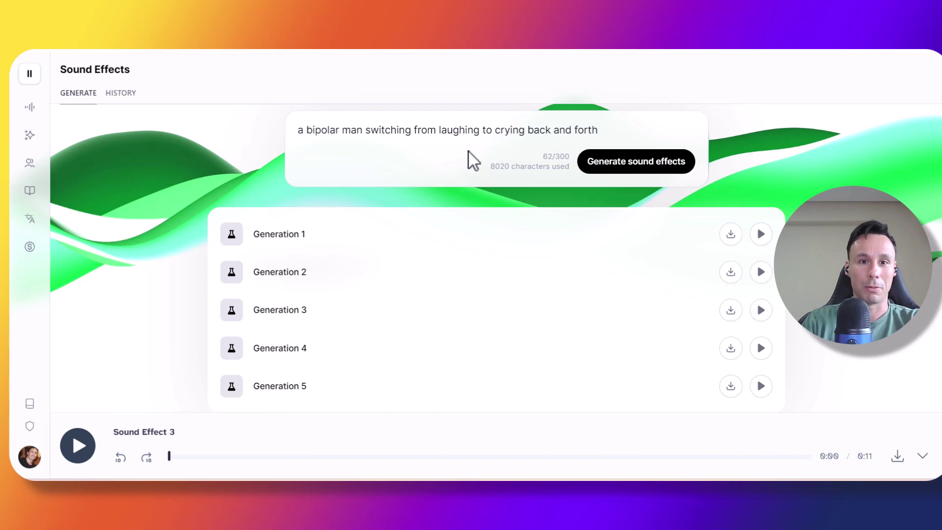
left_click(762, 349)
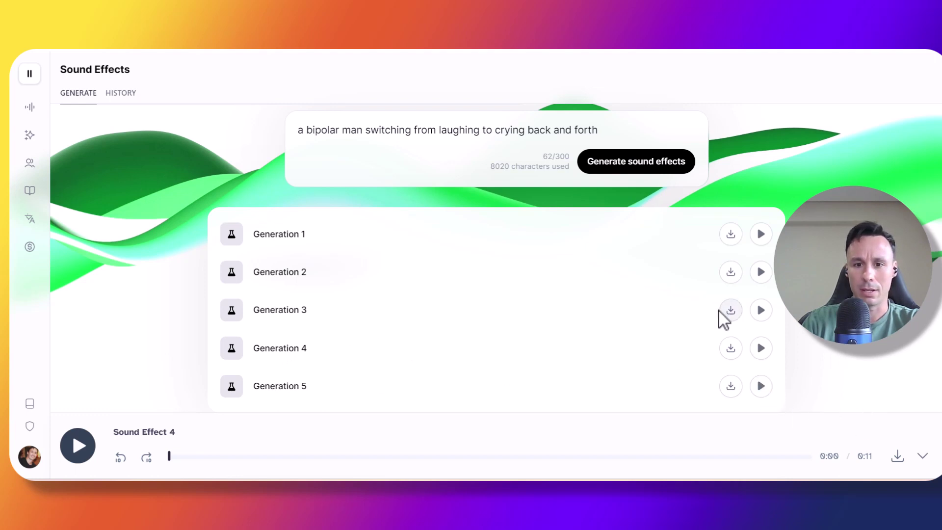
left_click(761, 388)
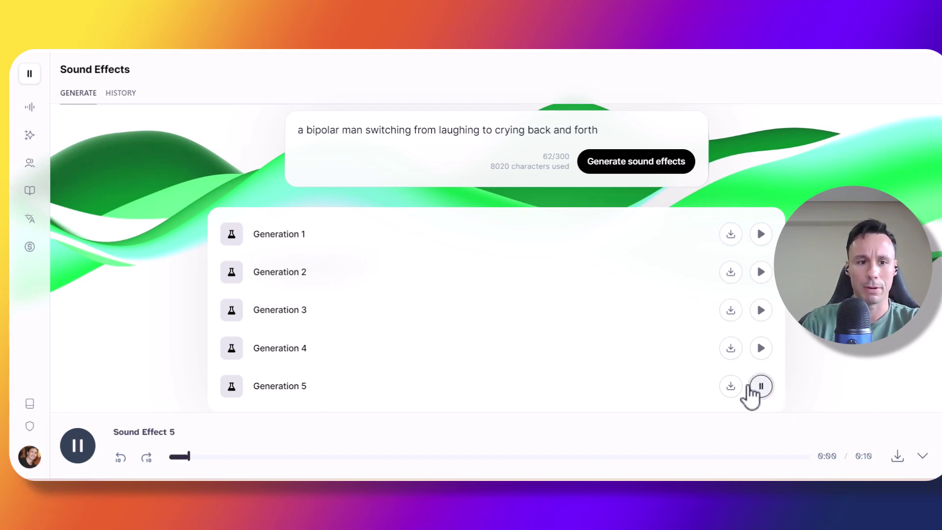